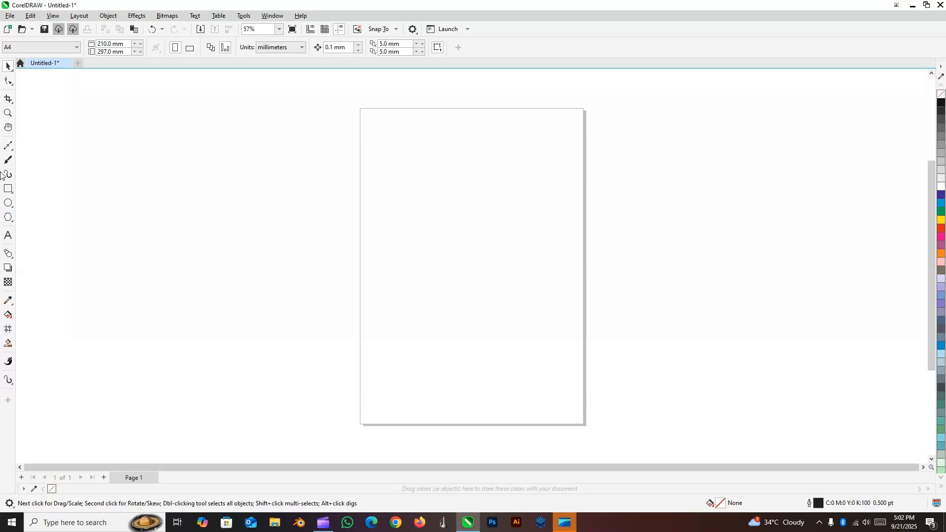
Draw a circle about 25.3 mm in diameter on the page
click(7, 203)
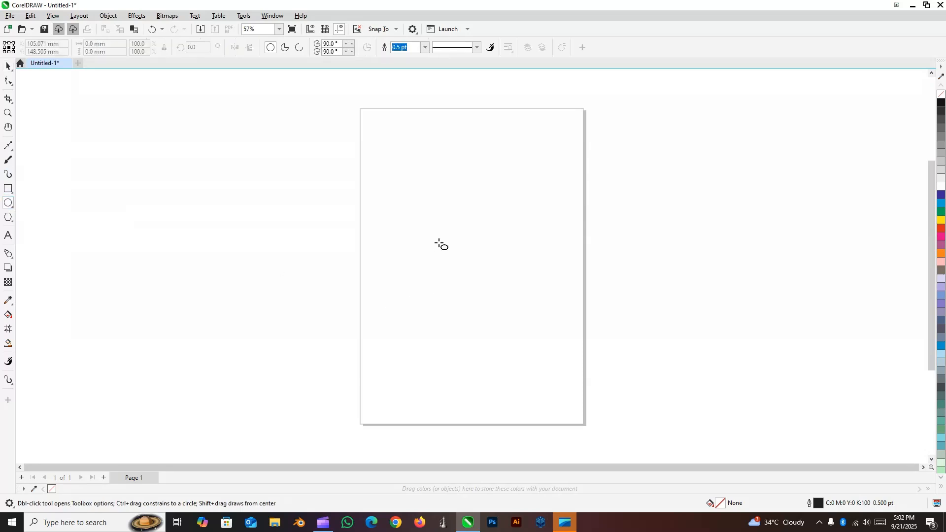
scroll(439, 243, up, 5)
scroll(439, 243, up, 2)
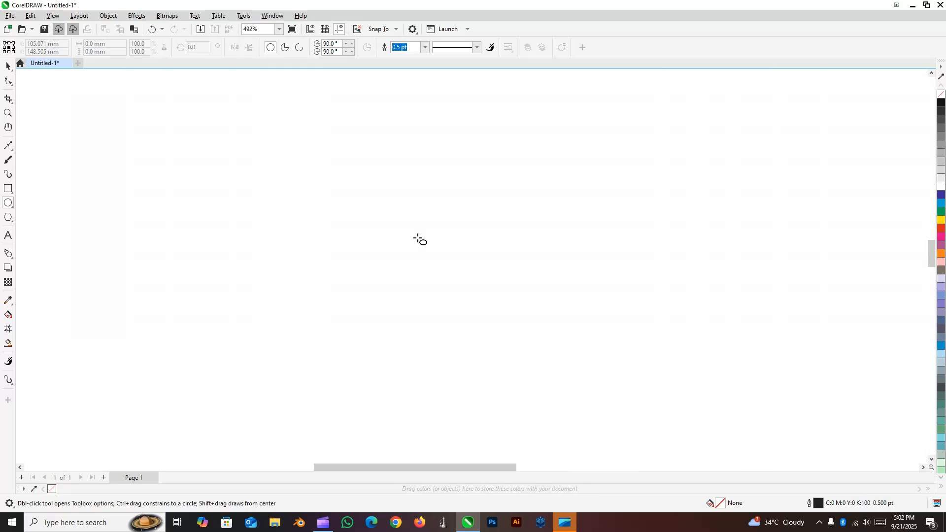
drag(238, 144, 471, 377)
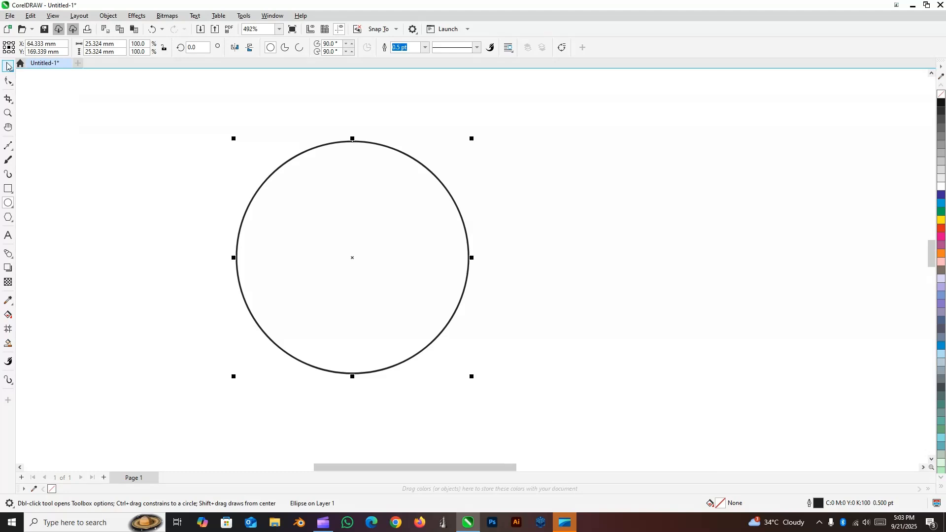
Place a copy of the circle straight below the original so that the two circles overlap in a lens shape
key(space)
drag(348, 258, 343, 349)
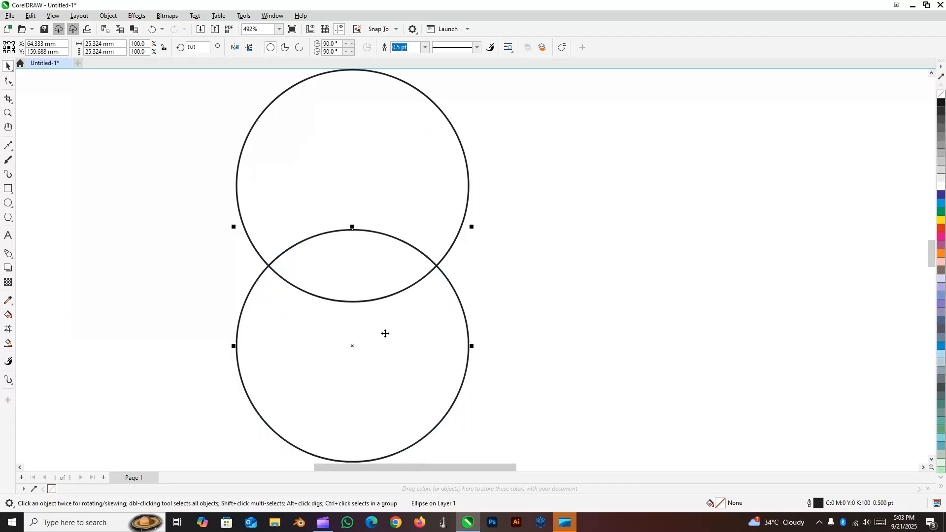
scroll(579, 261, up, 1)
scroll(578, 262, down, 1)
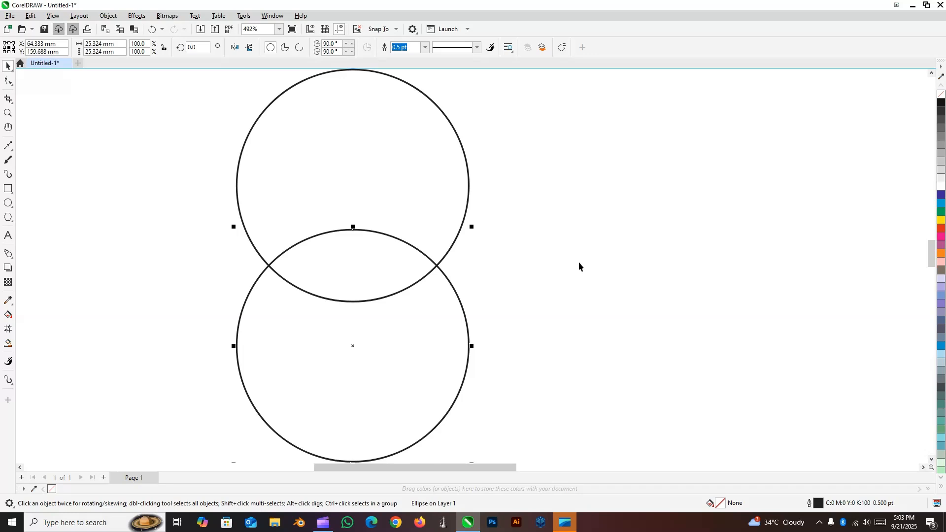
scroll(579, 265, down, 1)
click(688, 252)
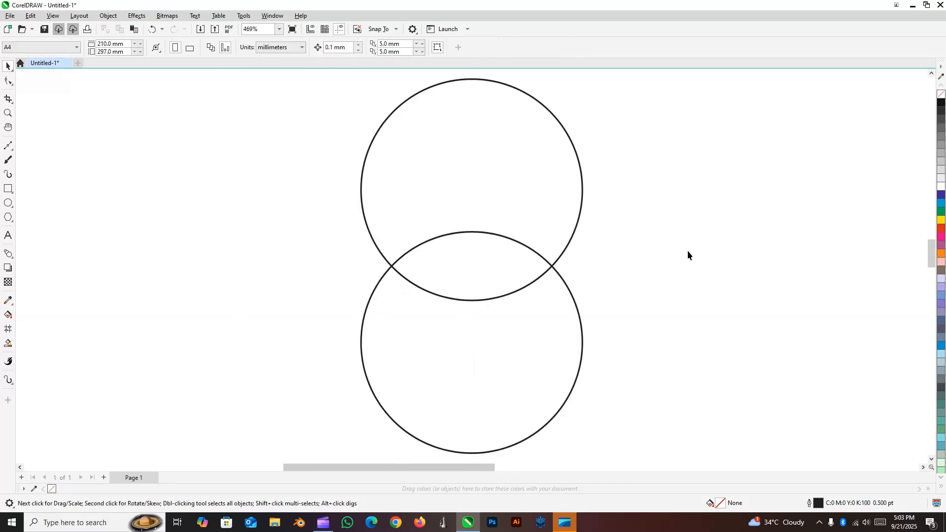
Intersect the two circles and delete both original circles, keeping only the overlapping lens
key(ctrl+a)
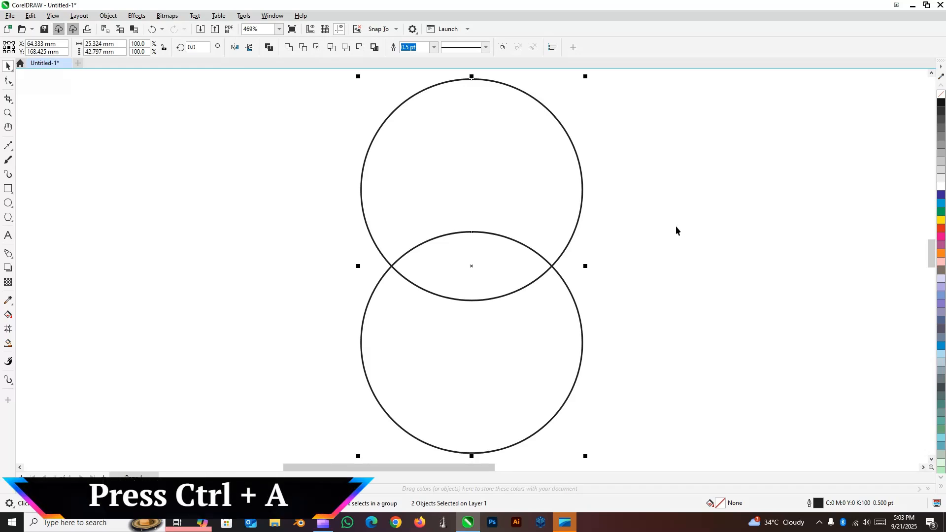
click(318, 48)
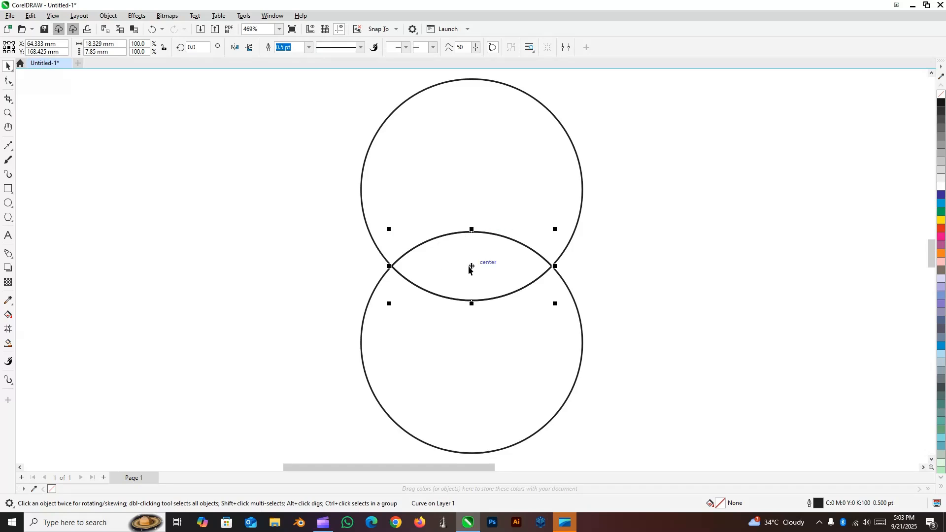
click(513, 140)
key(Delete)
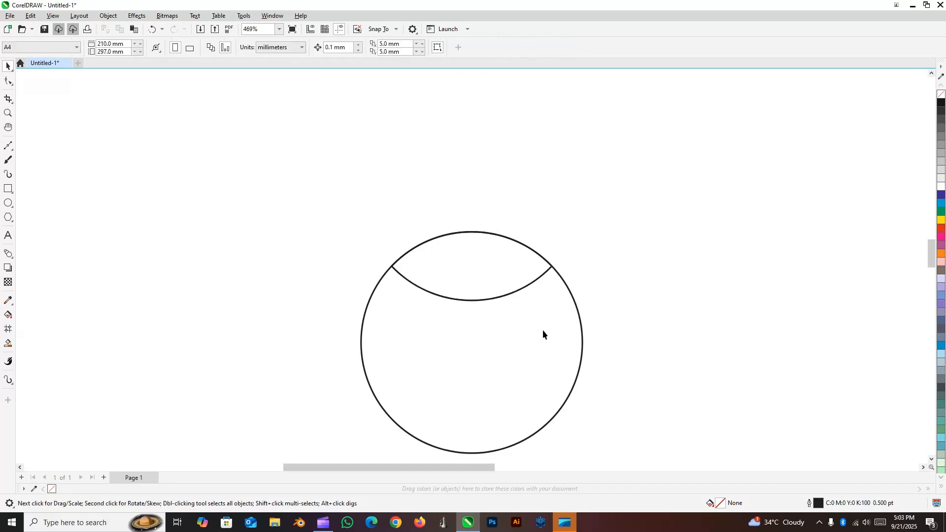
click(542, 330)
key(Delete)
Scale the lens from its center to about 24.1 mm wide and add a concentric inner copy about 19.5 mm wide
click(473, 281)
scroll(474, 280, up, 2)
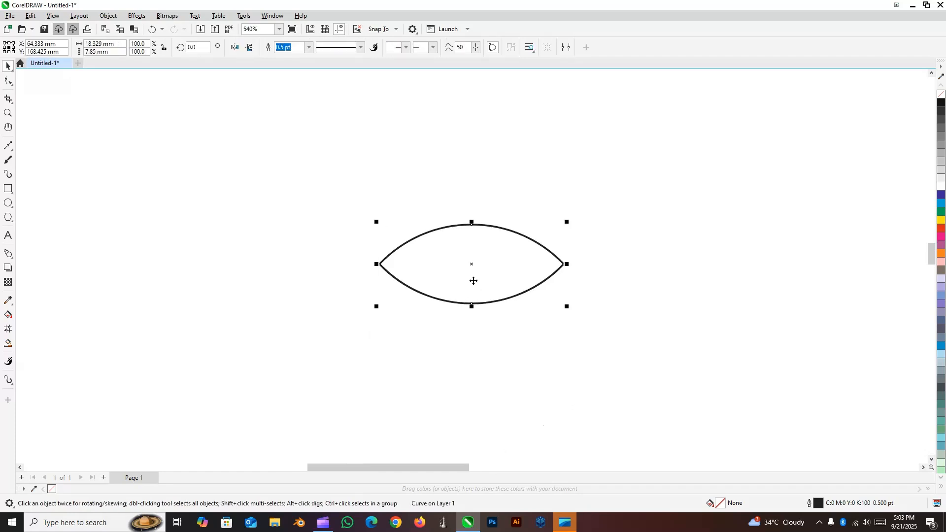
drag(581, 310, 614, 340)
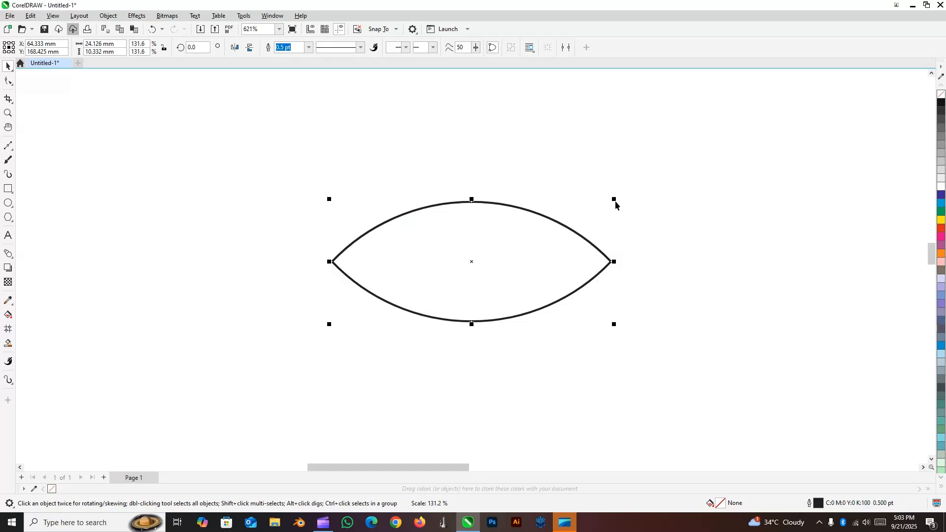
drag(614, 199, 596, 213)
scroll(488, 215, up, 3)
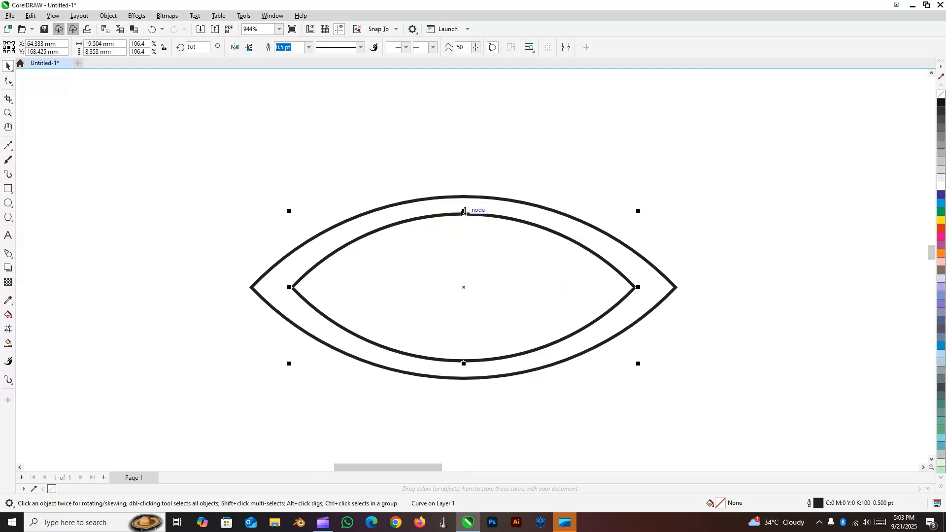
Reduce the inner lens's height from above and below to about 7.3 mm, keeping its width
drag(463, 212, 479, 216)
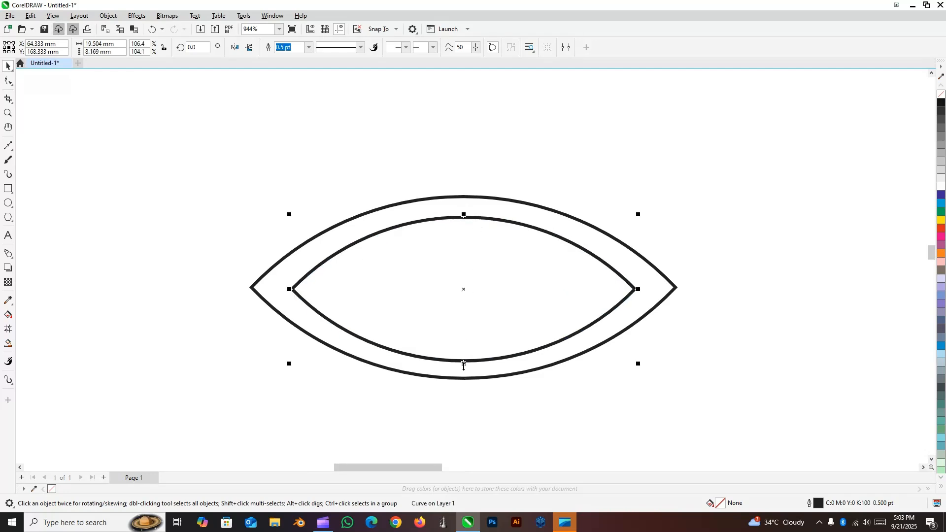
drag(463, 365, 463, 358)
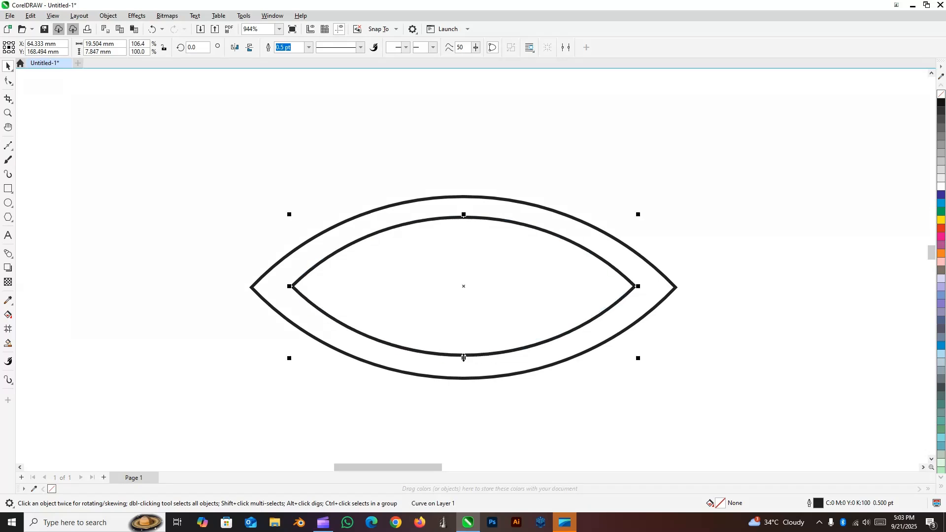
click(711, 268)
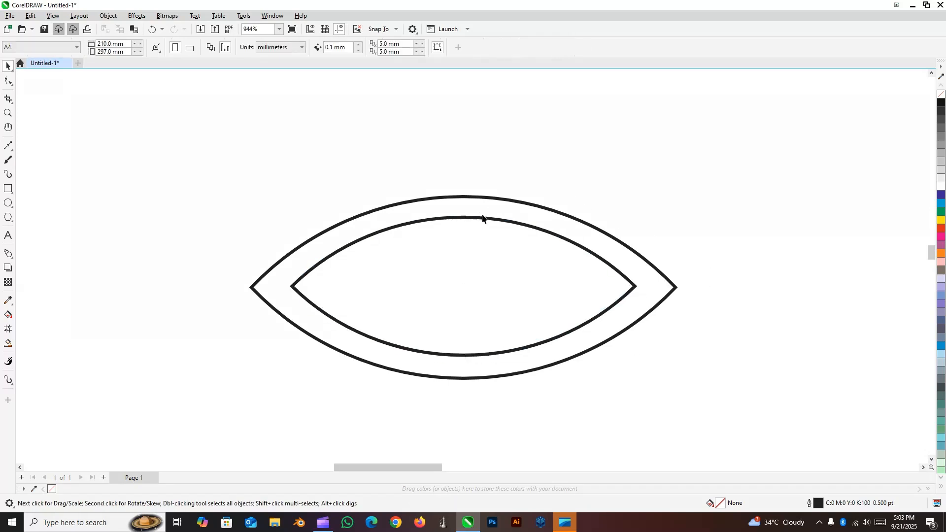
click(519, 225)
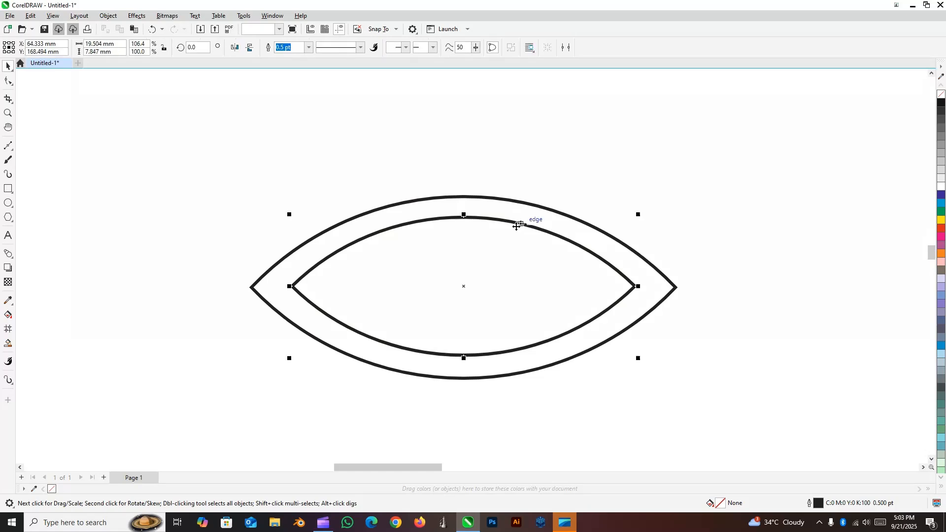
drag(464, 216, 466, 223)
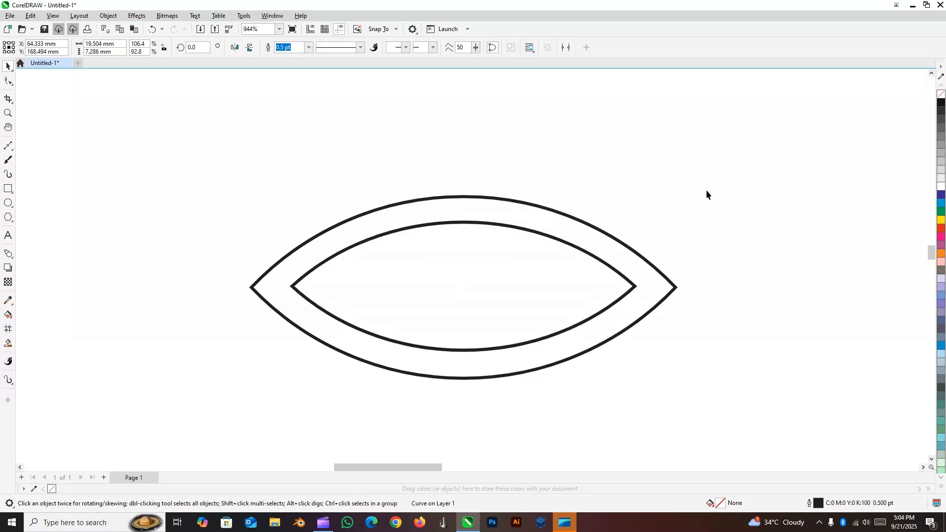
click(706, 191)
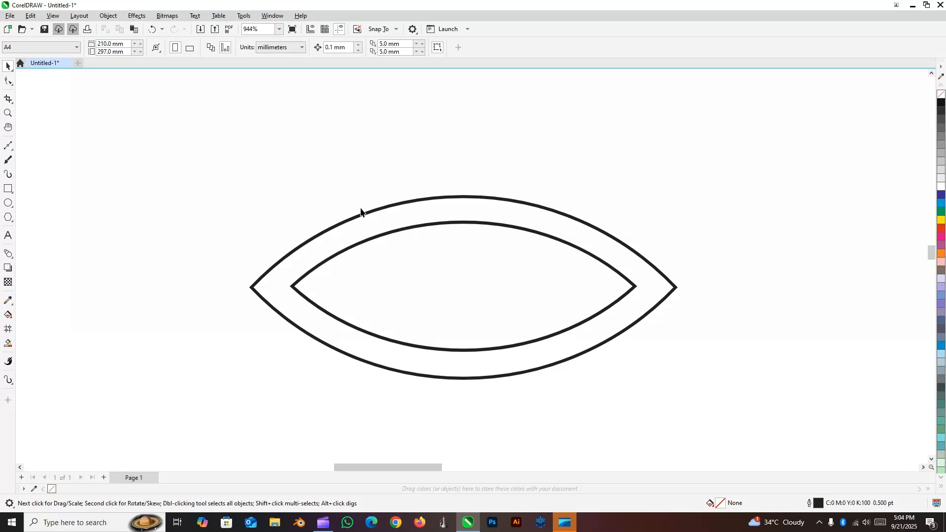
Add a node on each side of the outer lens's right tip and pull the tip node about 3.3 mm horizontally outward
click(545, 209)
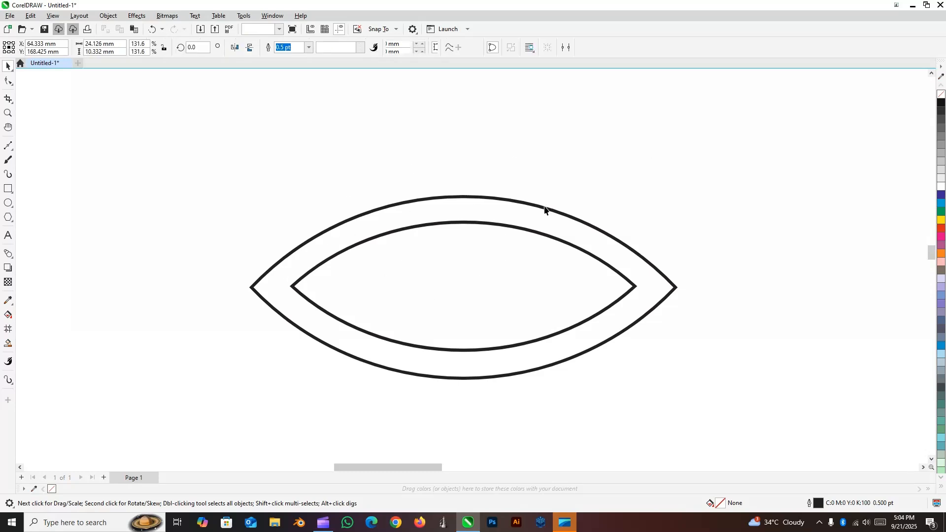
click(8, 81)
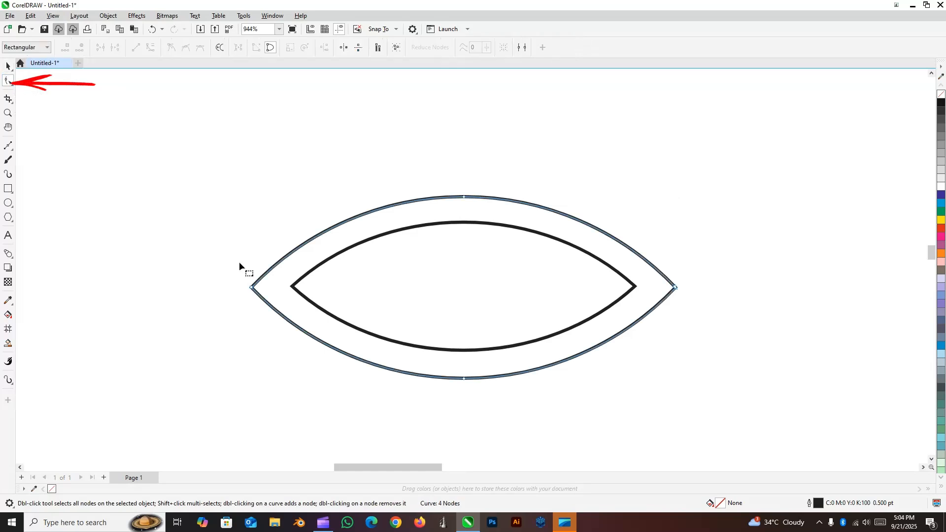
click(659, 272)
double_click(660, 272)
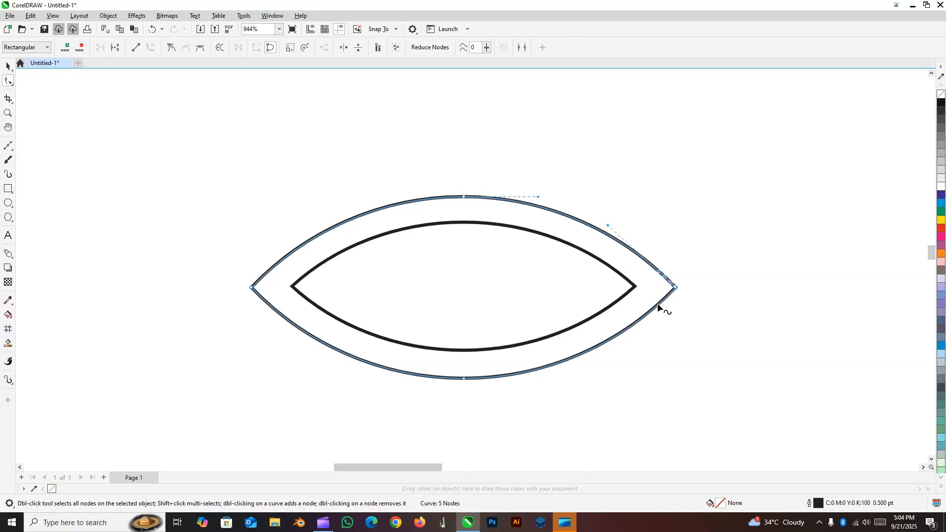
scroll(660, 303, up, 2)
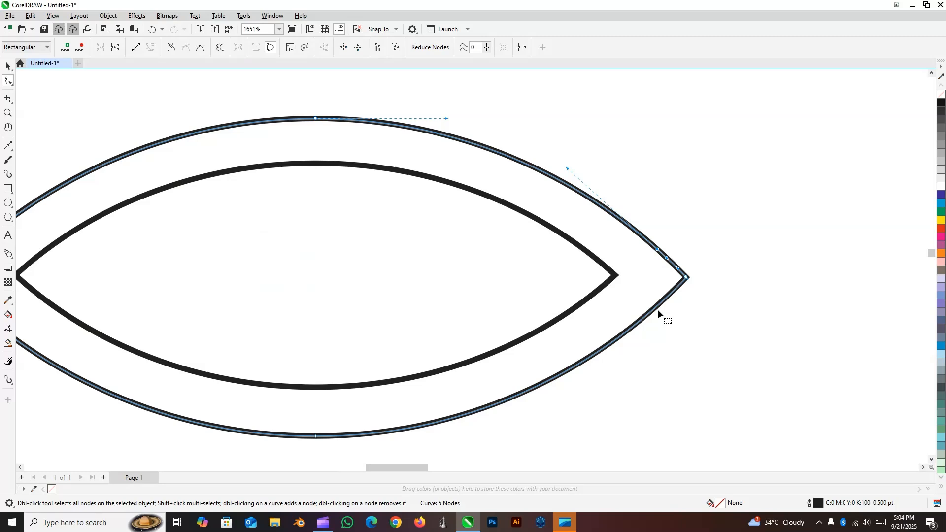
double_click(654, 308)
drag(686, 279, 786, 280)
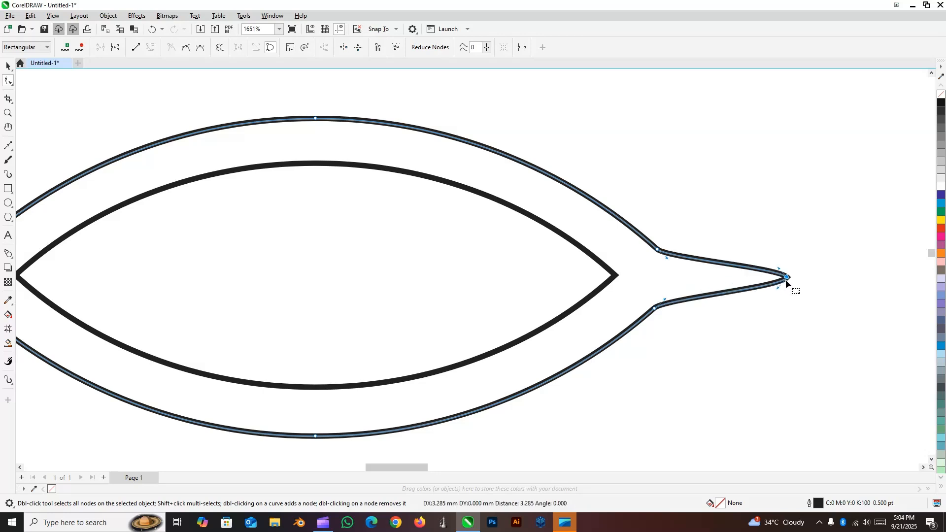
Lengthen the curve handles at the two nodes where the outer lens meets its stem to soften both transitions
scroll(716, 273, up, 1)
scroll(694, 268, up, 1)
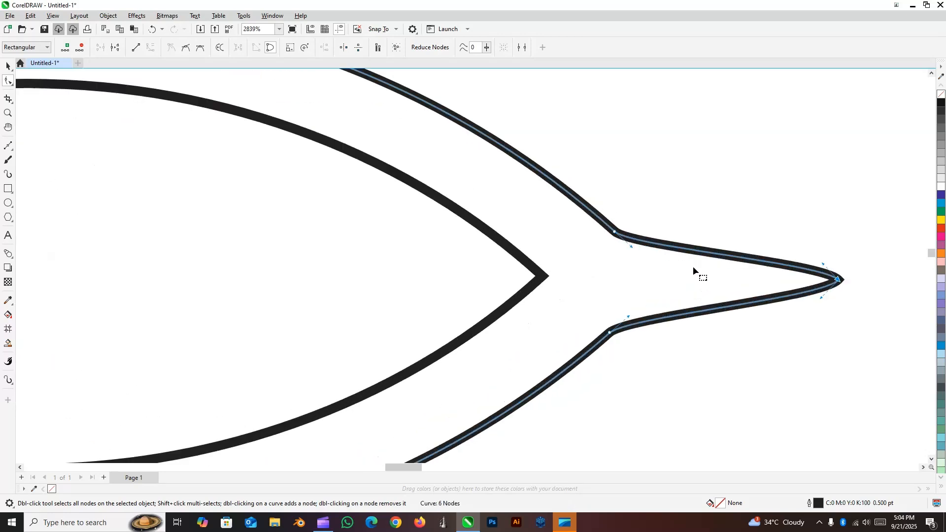
scroll(693, 267, up, 1)
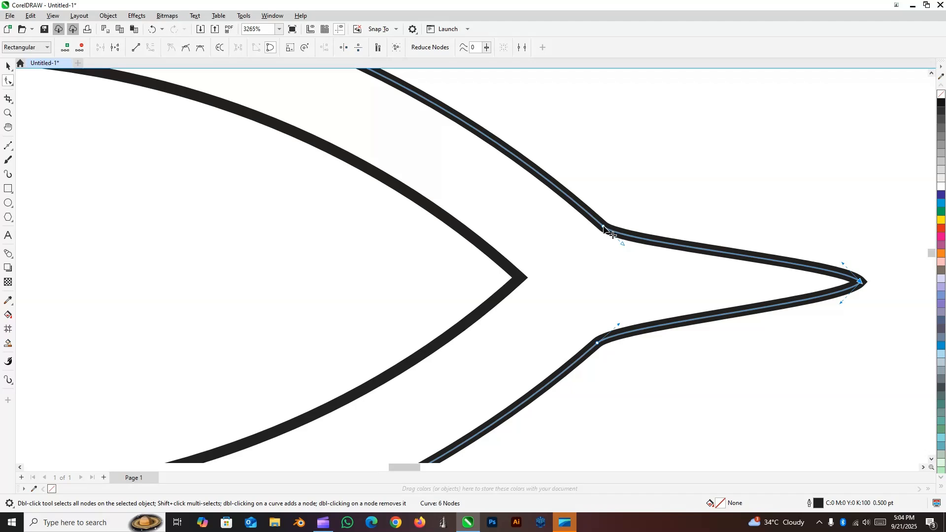
click(613, 235)
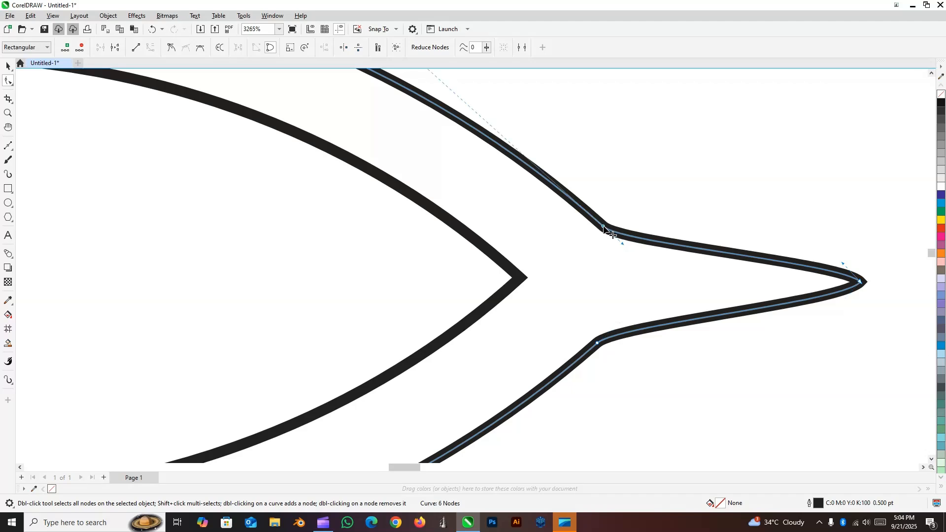
click(175, 47)
click(597, 343)
drag(619, 326, 635, 302)
click(609, 233)
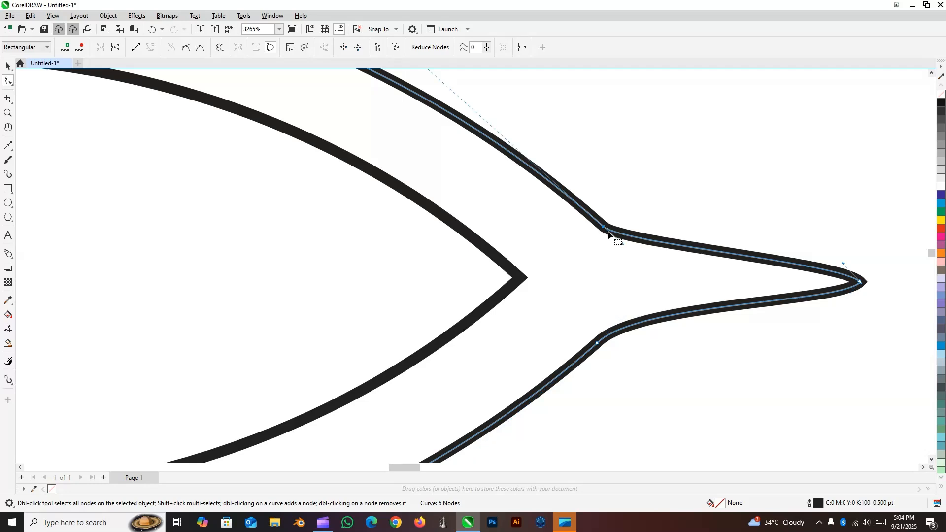
drag(620, 241, 630, 252)
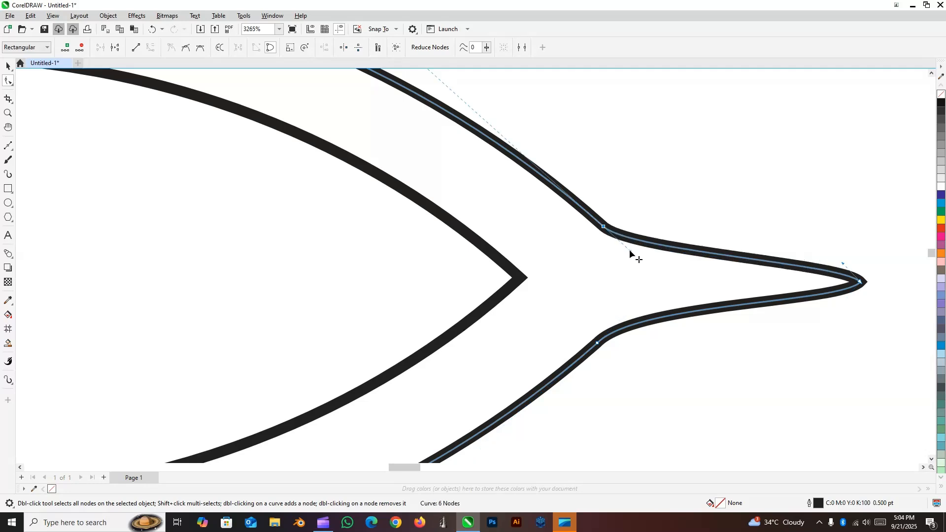
Adjust both curve handles of the stem's tip node to slim the point above and below
click(860, 281)
mouse_move(843, 264)
mouse_down()
mouse_move(846, 274)
mouse_move(842, 267)
mouse_up()
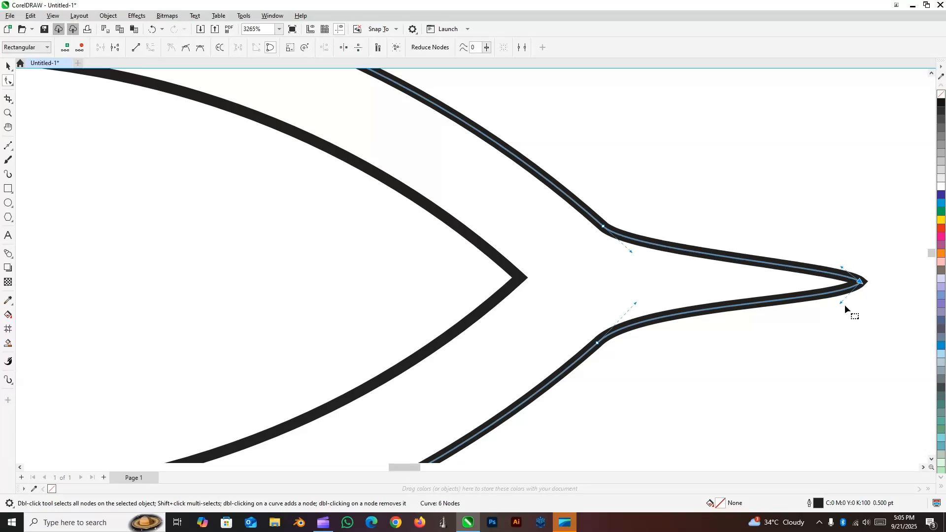
drag(842, 304, 835, 301)
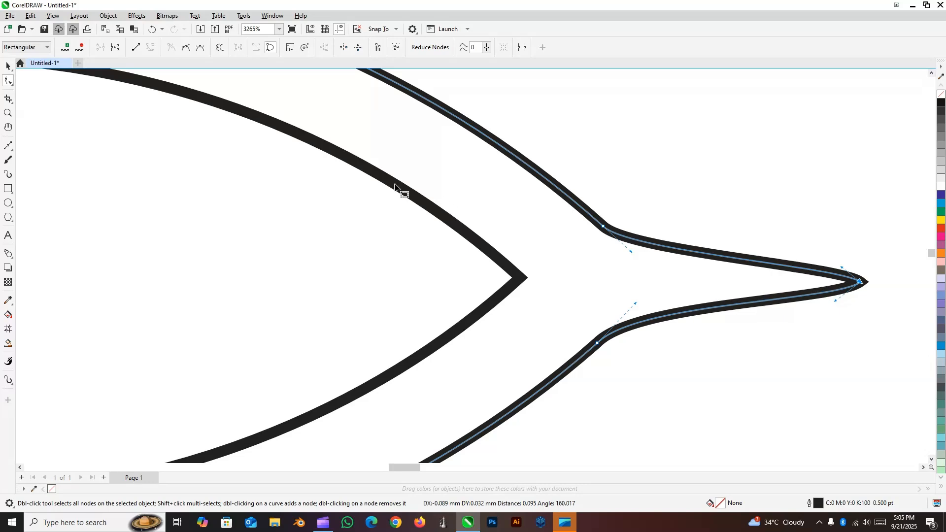
click(8, 65)
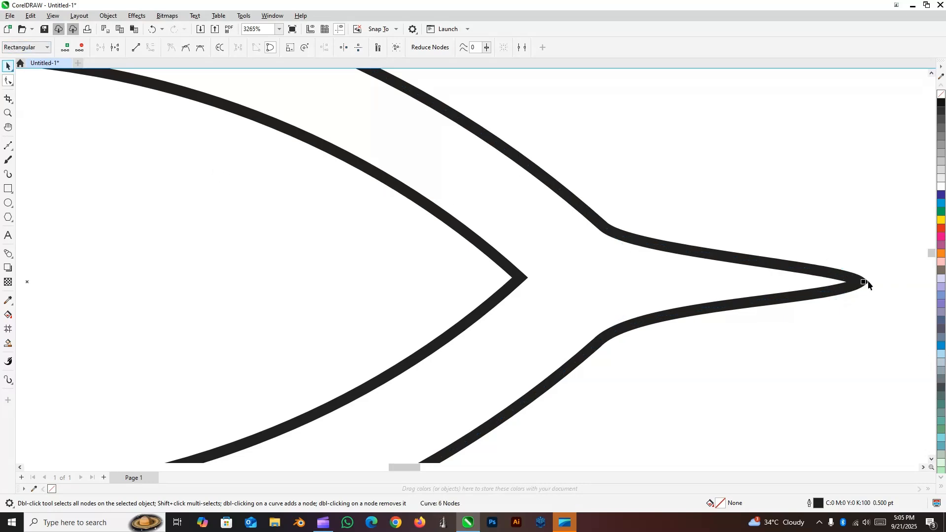
Extend the outer shape's stem by moving its tip node slightly farther to the right
scroll(868, 280, down, 5)
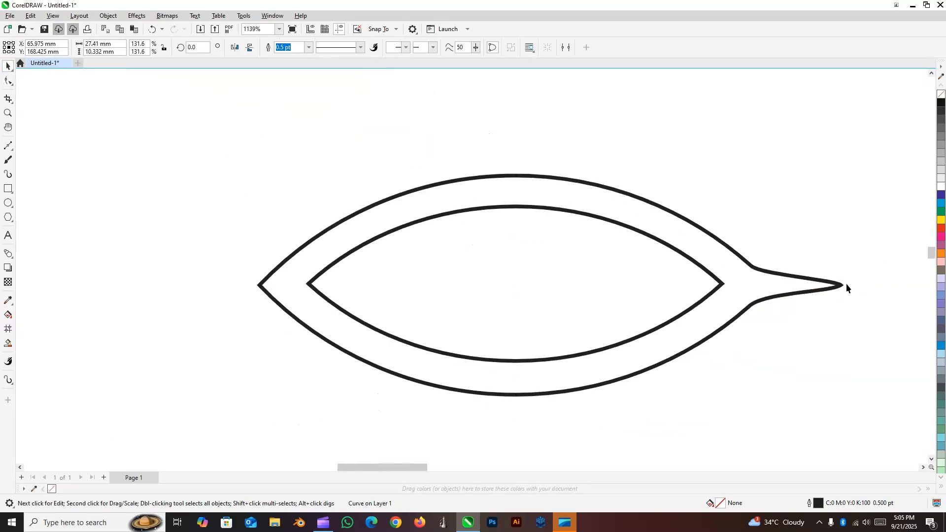
click(823, 291)
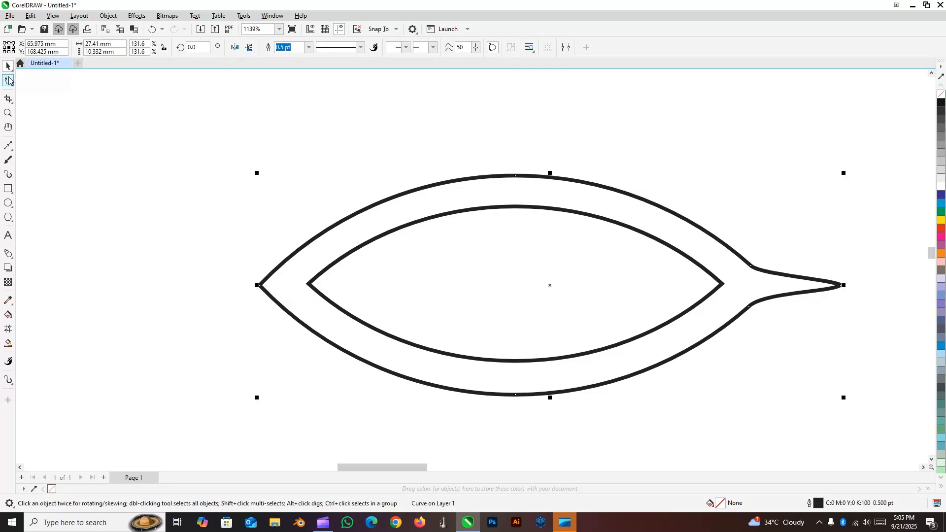
click(9, 80)
click(842, 285)
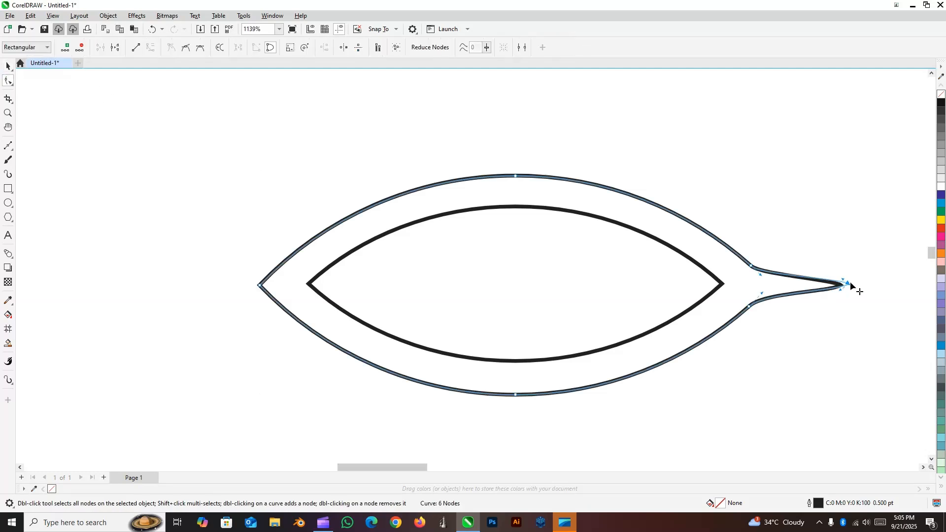
drag(850, 283, 857, 285)
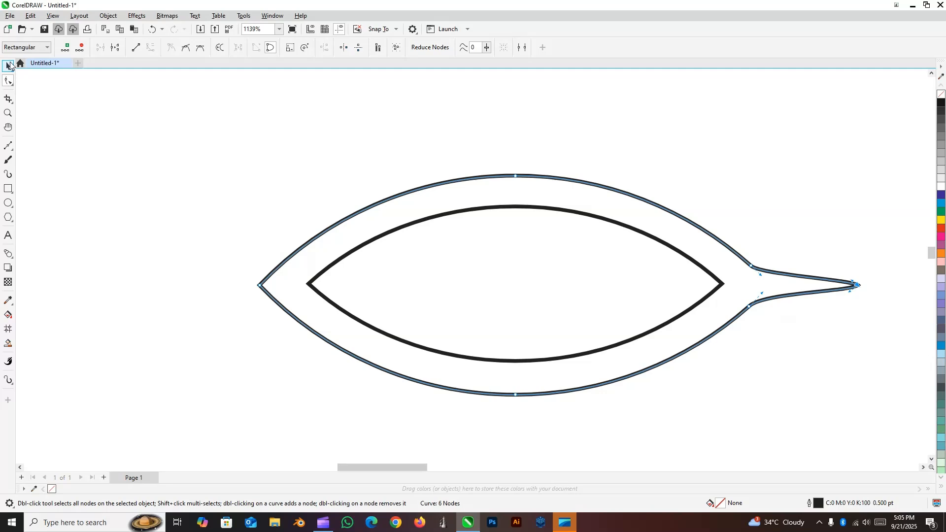
Group the outer stemmed lens and the inner outline into one object
click(8, 65)
click(236, 217)
scroll(432, 184, down, 1)
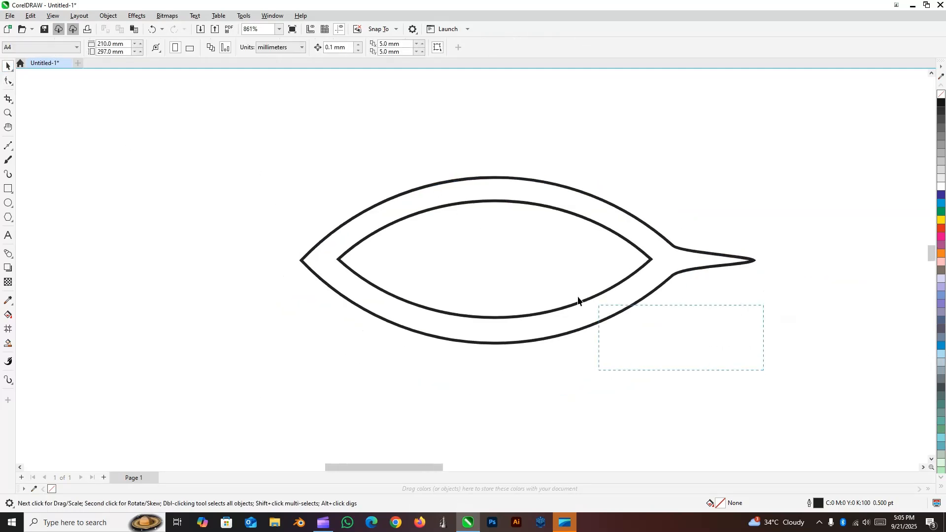
drag(578, 299, 177, 131)
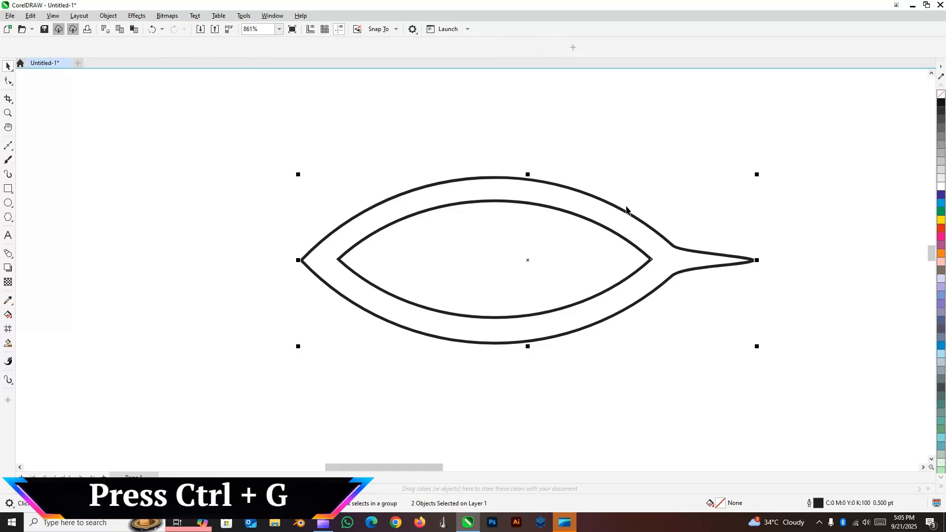
key(ctrl+g)
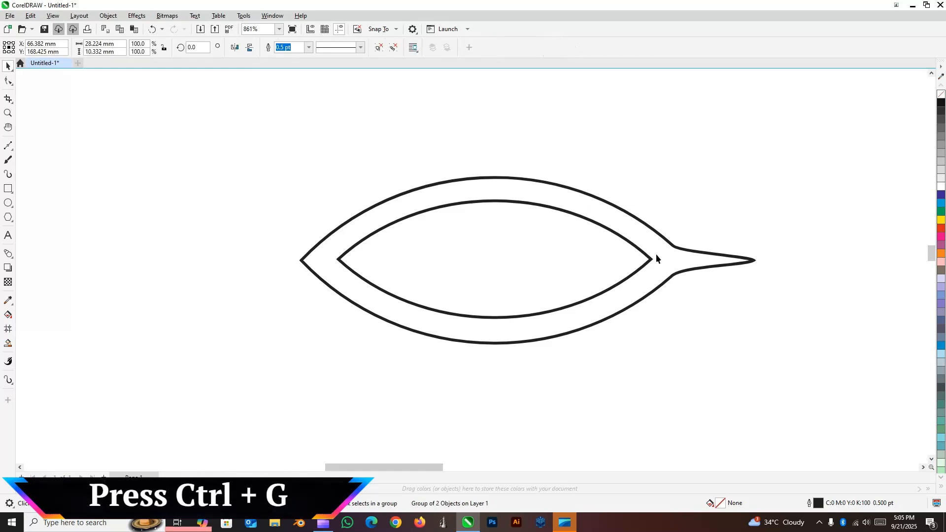
click(656, 255)
drag(755, 350, 752, 353)
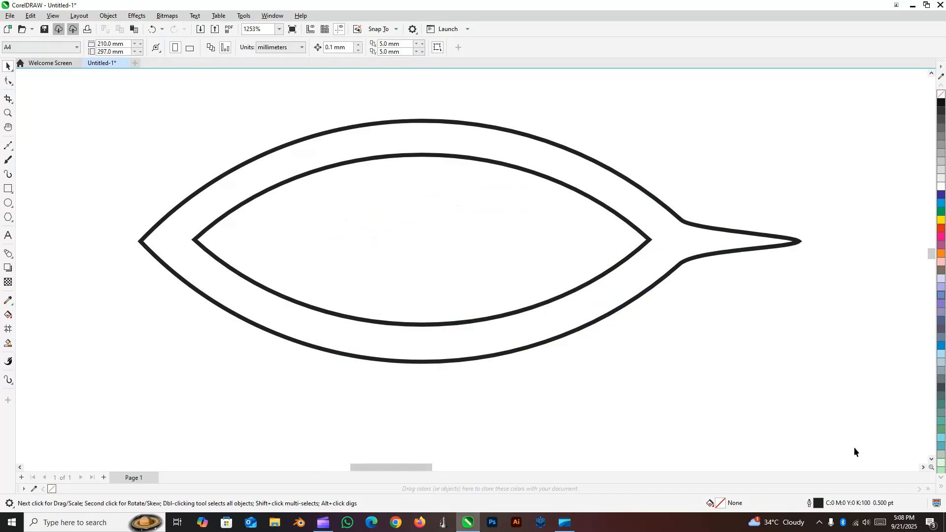
Mirror the grouped eye shape horizontally and rotate it slightly clockwise so the stem tip sits higher than the opposite corner
drag(112, 106, 101, 85)
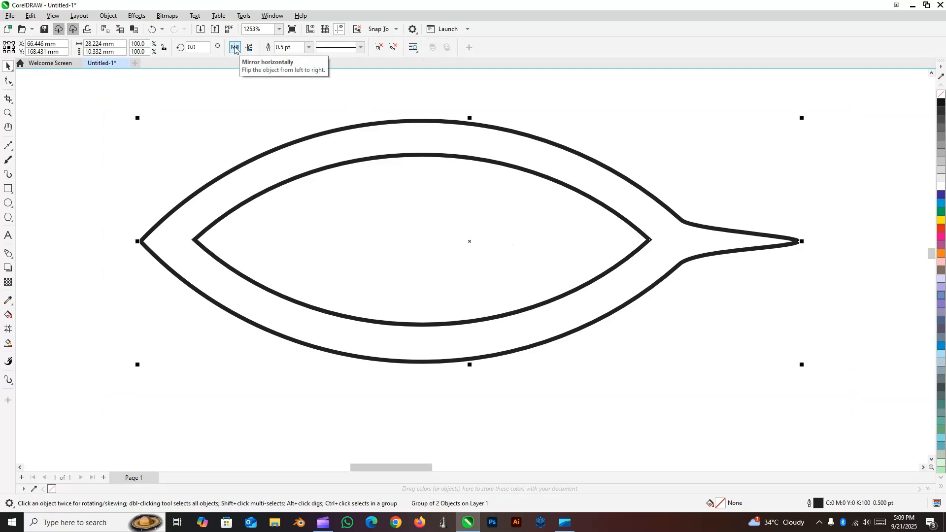
click(234, 48)
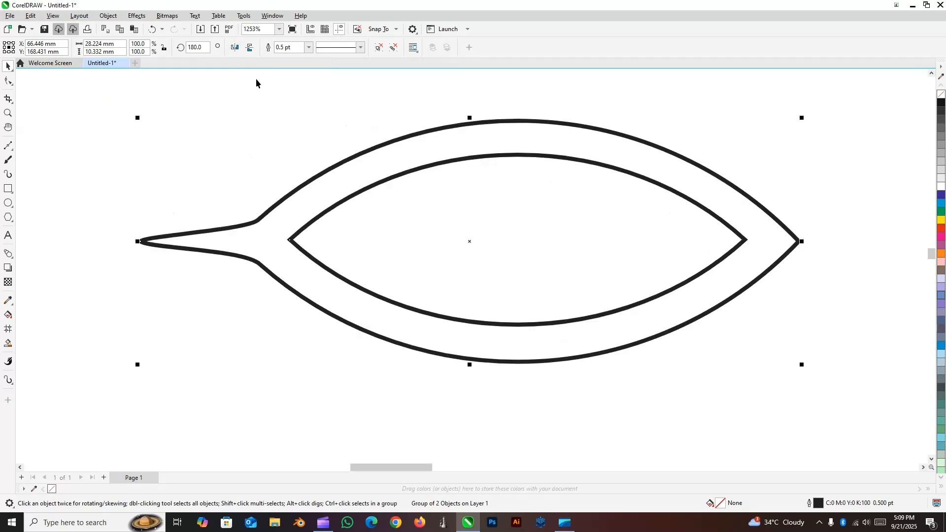
scroll(579, 239, down, 3)
scroll(648, 237, up, 1)
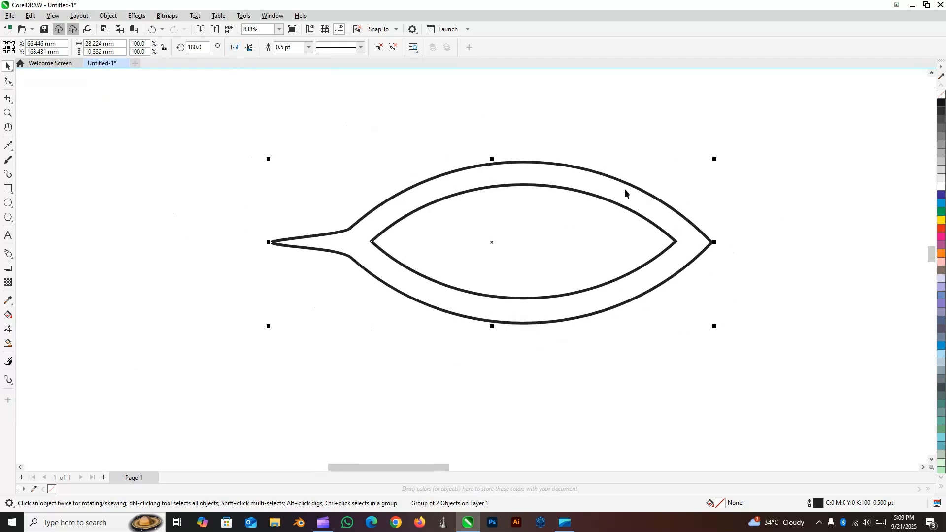
click(490, 242)
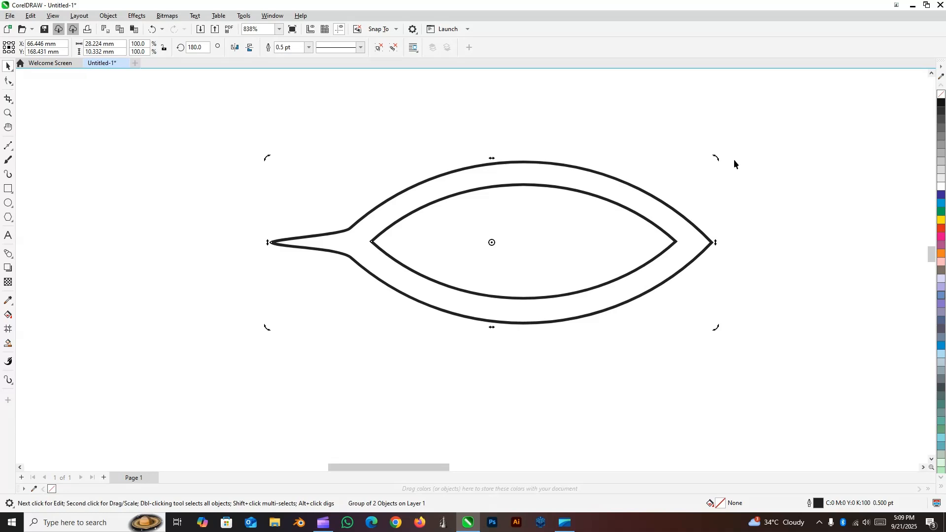
drag(718, 156, 747, 206)
click(759, 182)
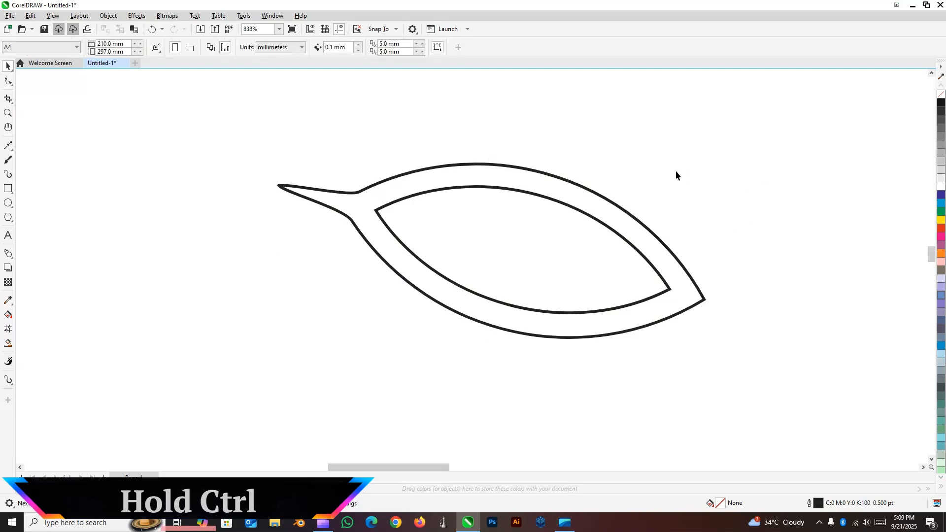
Draw a closed, slim four-node sliver about 5.2 mm wide and 6.7 mm high with the Pen tool, up and left of the eye
click(11, 150)
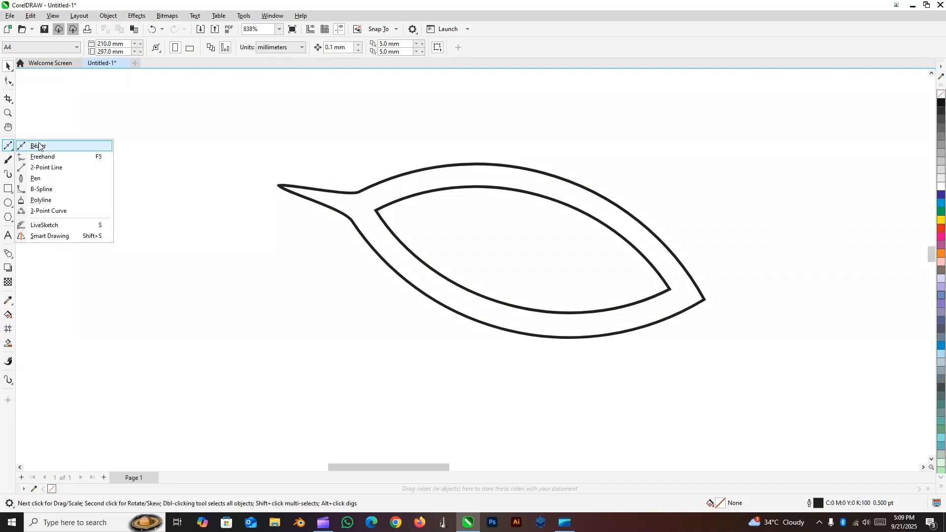
click(37, 180)
click(130, 127)
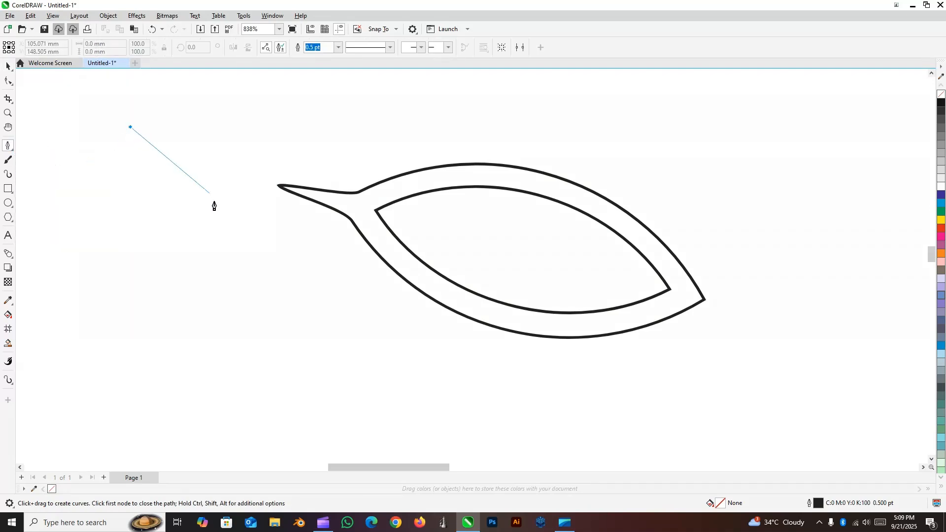
click(188, 176)
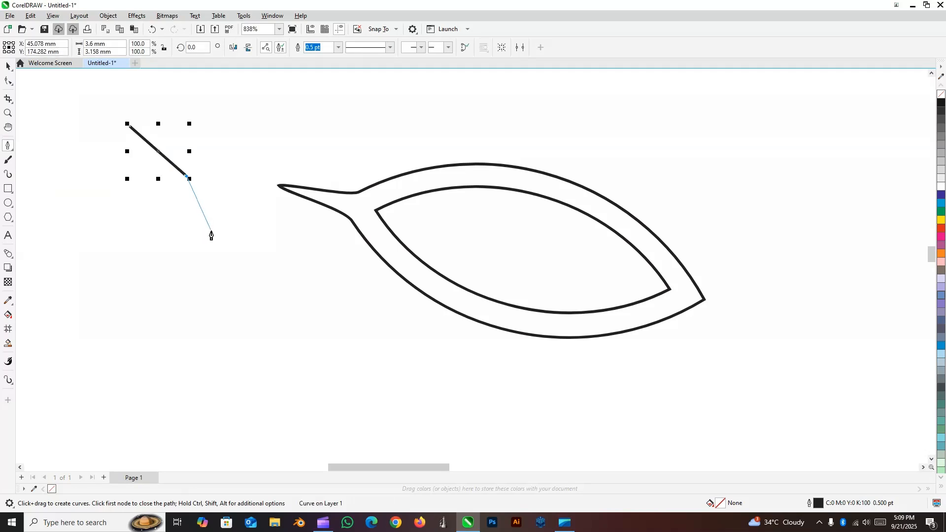
click(211, 232)
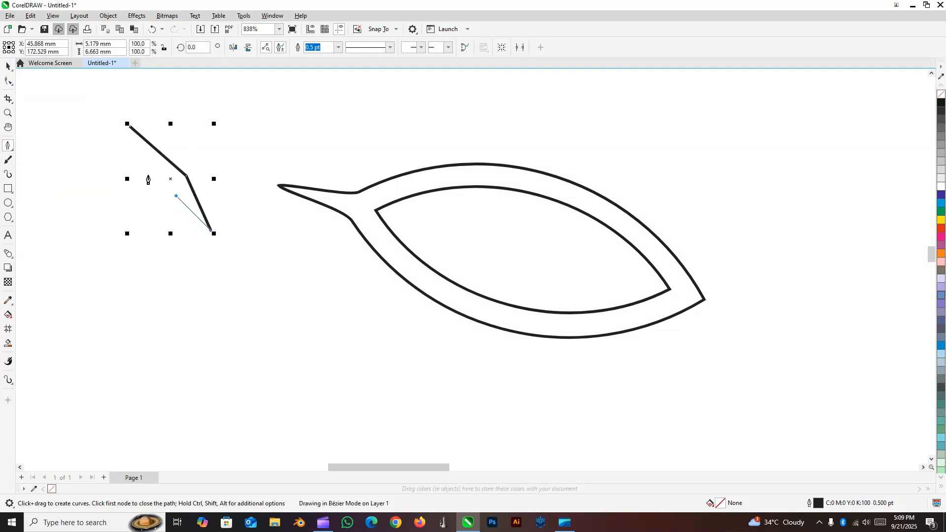
click(176, 196)
click(130, 127)
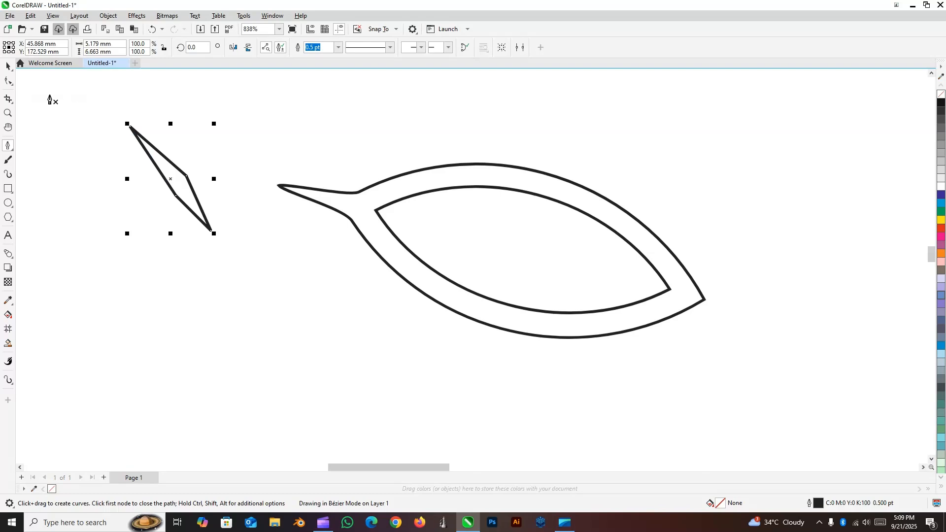
Convert the sliver's lower-left edge at its upper tip to a curve and adjust its handle to bend the edge
click(9, 82)
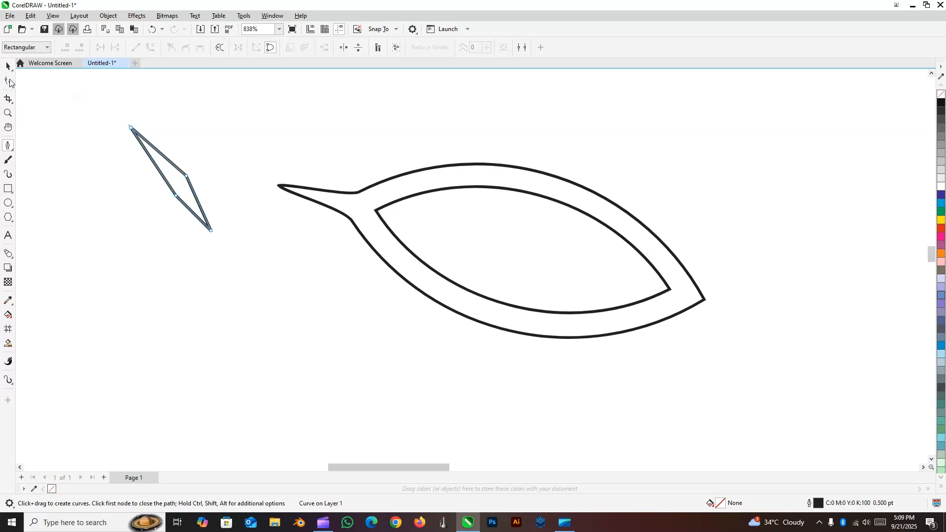
click(131, 128)
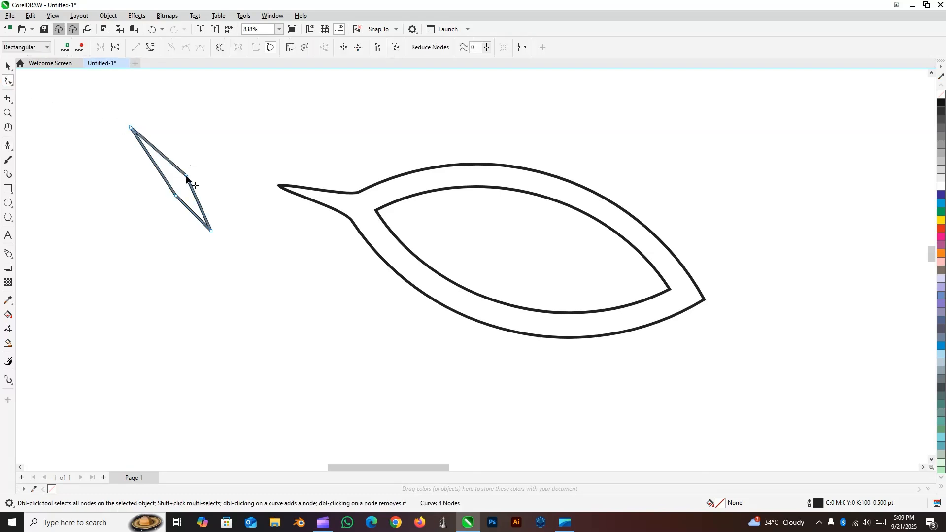
scroll(148, 127, up, 5)
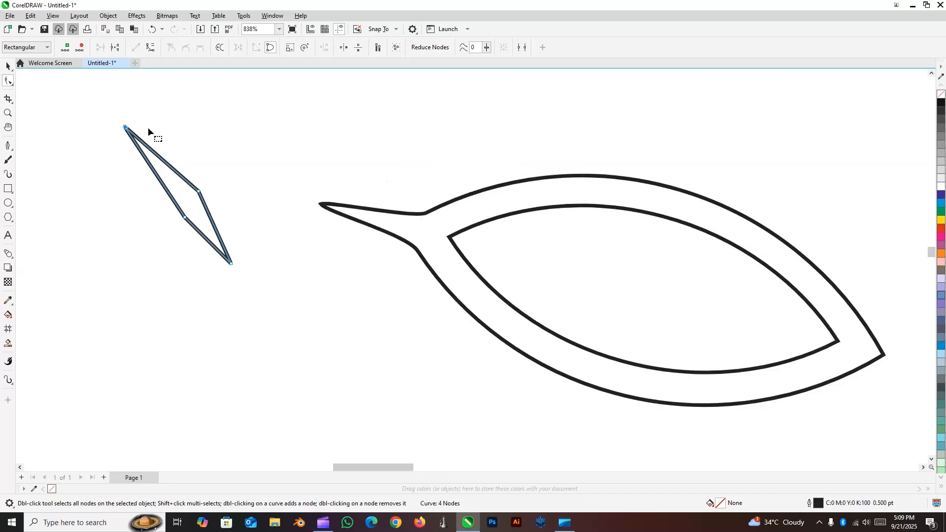
scroll(103, 140, up, 2)
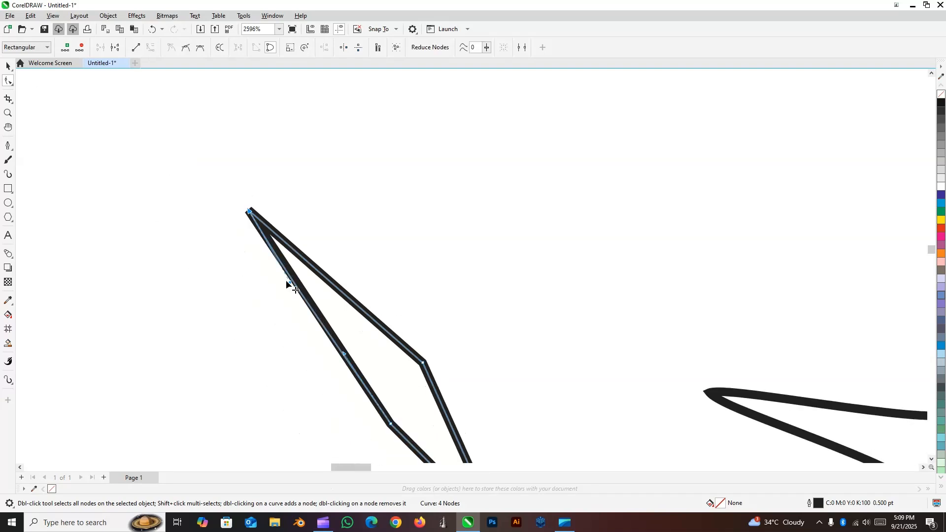
drag(286, 280, 310, 338)
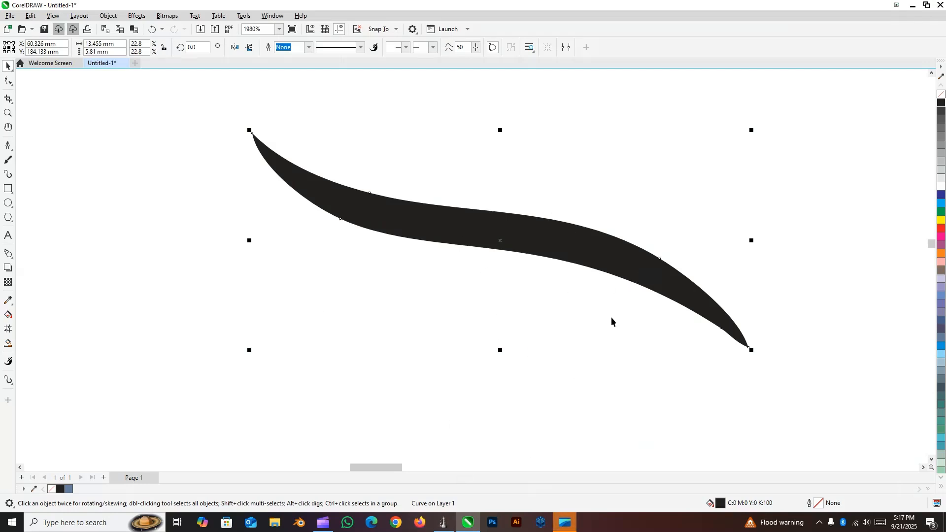
Move the black eyebrow shape above the eye and enlarge it proportionally to about 27.9 mm wide
scroll(572, 249, down, 3)
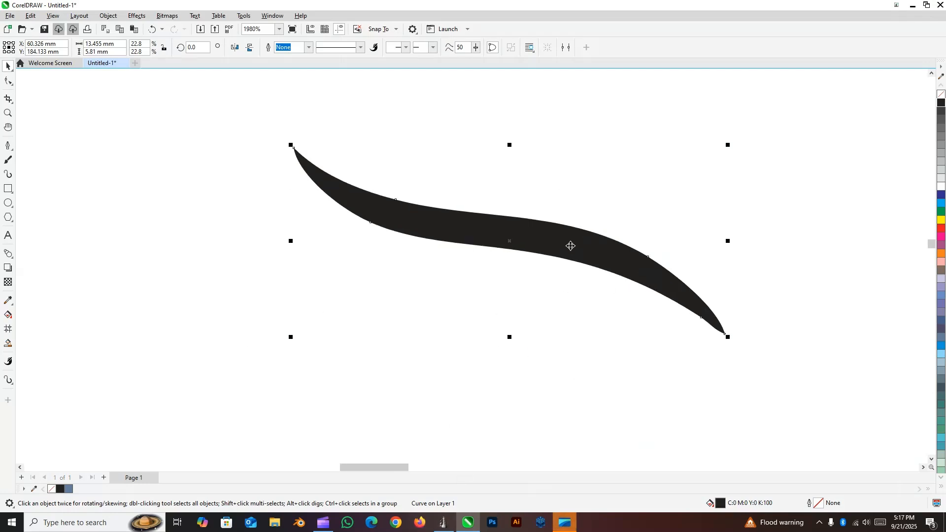
drag(570, 246, 686, 344)
drag(563, 298, 471, 232)
scroll(499, 237, down, 2)
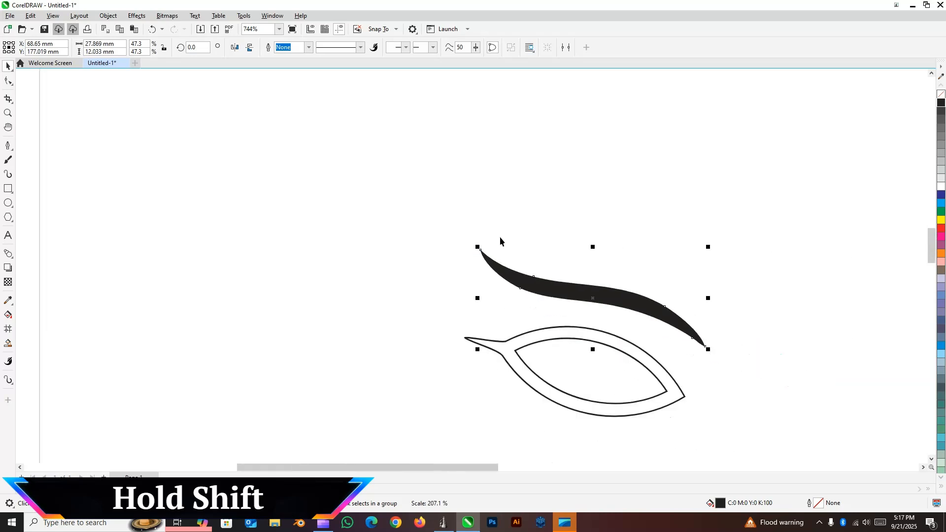
Move the eyebrow closer to the eye and enlarge it from its center to about 29.6 mm wide
scroll(606, 325, up, 2)
drag(615, 274, 608, 296)
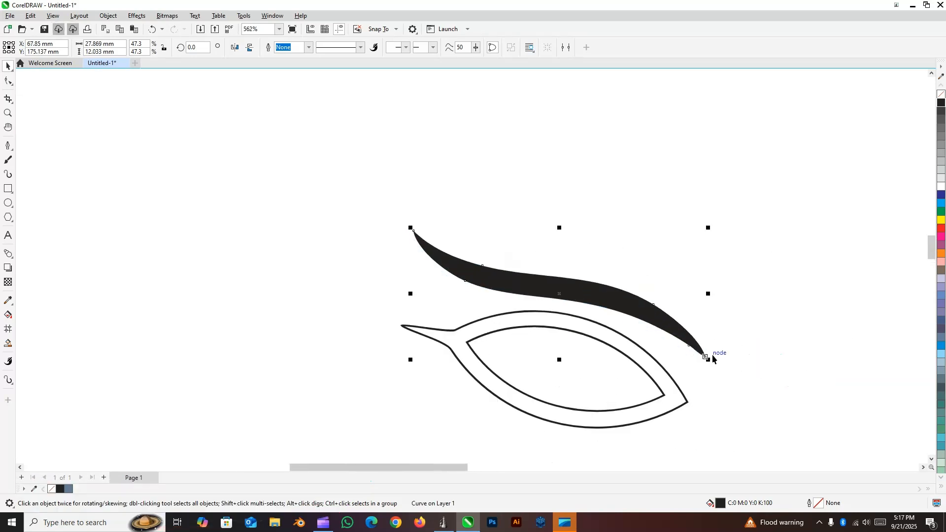
drag(708, 359, 716, 364)
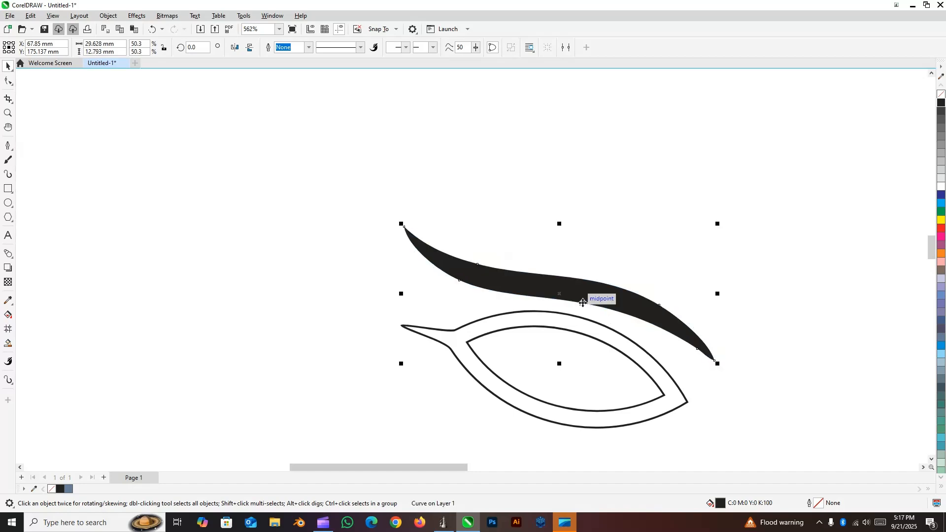
click(584, 301)
click(717, 249)
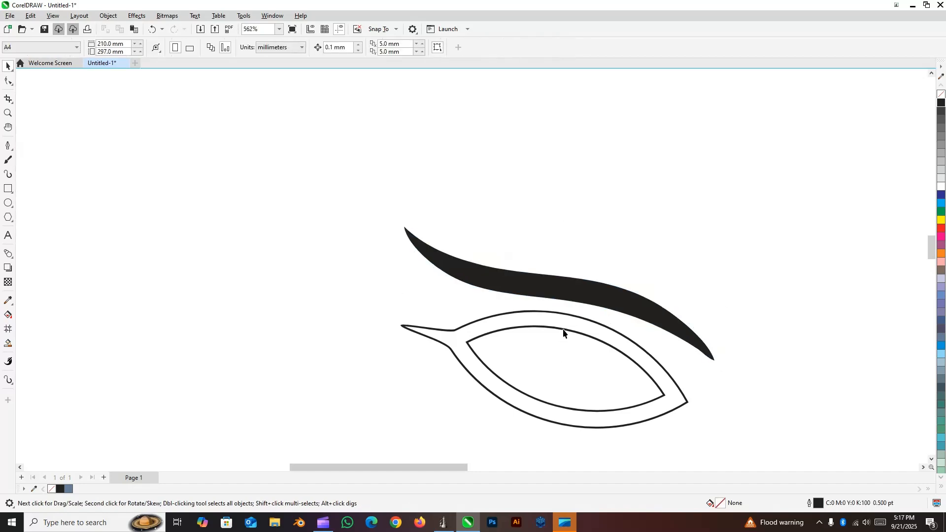
Create a blue-gray filled shape from the band between the eye's inner and outer outlines with Smart Fill
click(7, 344)
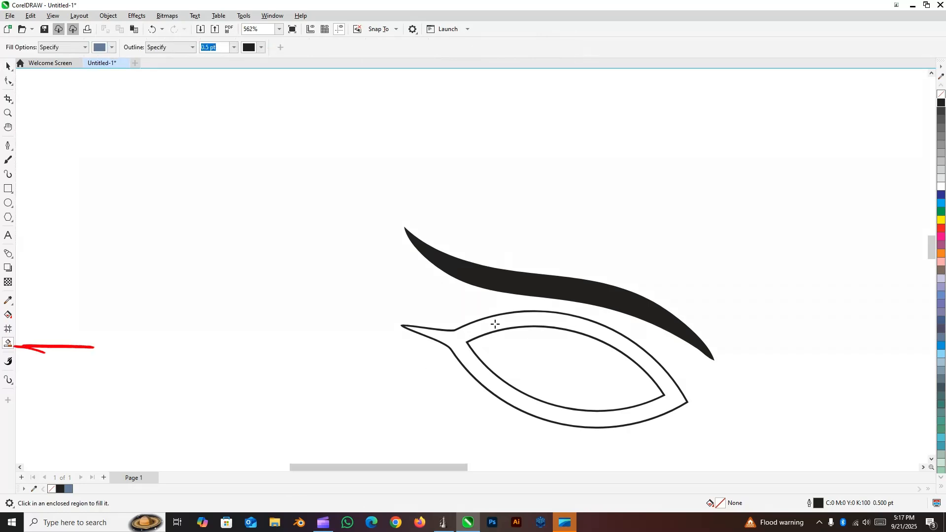
click(497, 324)
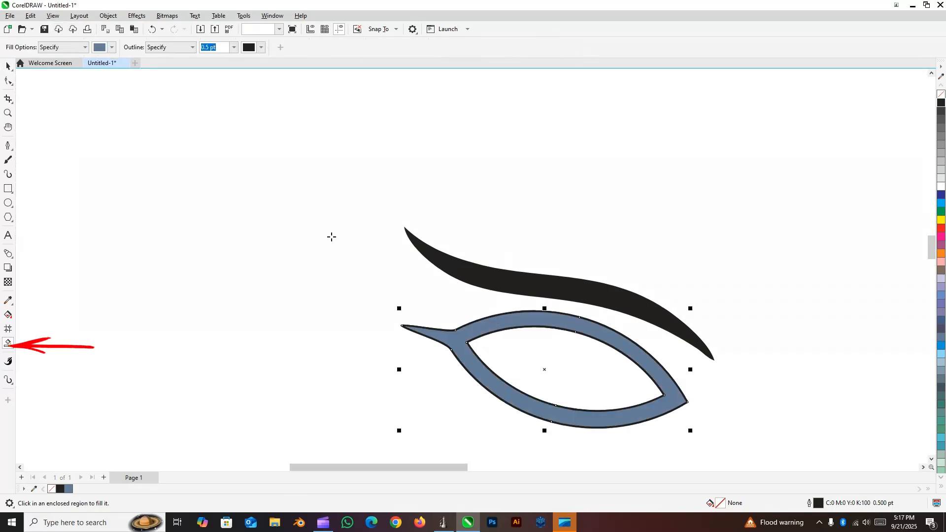
key(space)
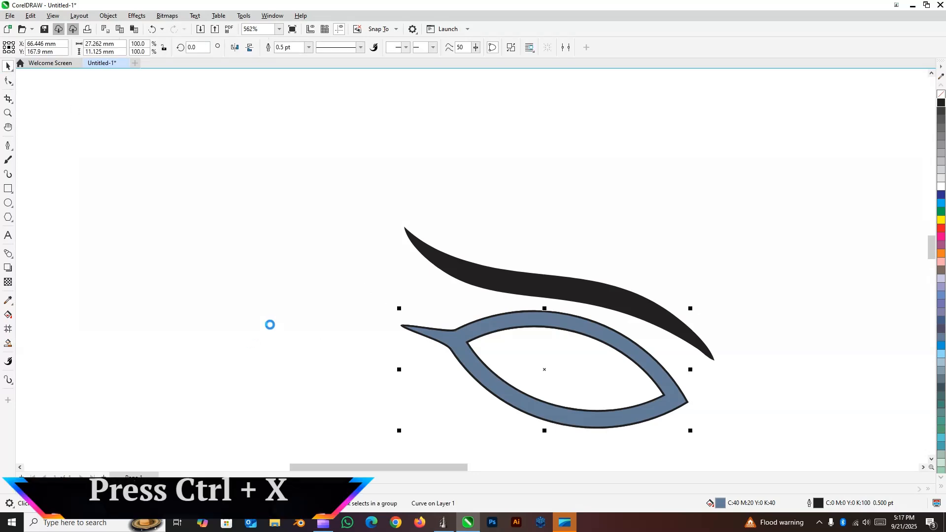
Cut the filled eye shape, remove the original grouped outlines beneath it, and paste the filled shape back in place
key(ctrl+x)
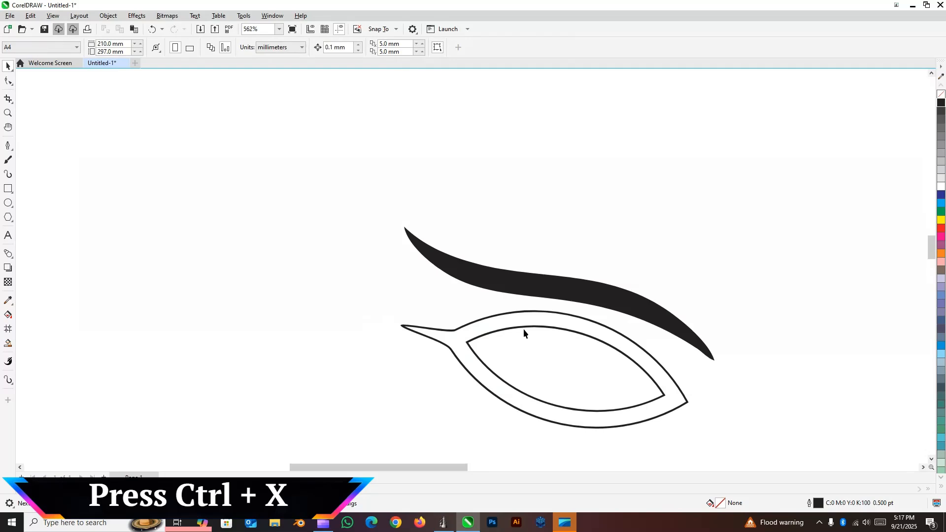
click(517, 330)
key(ctrl+x)
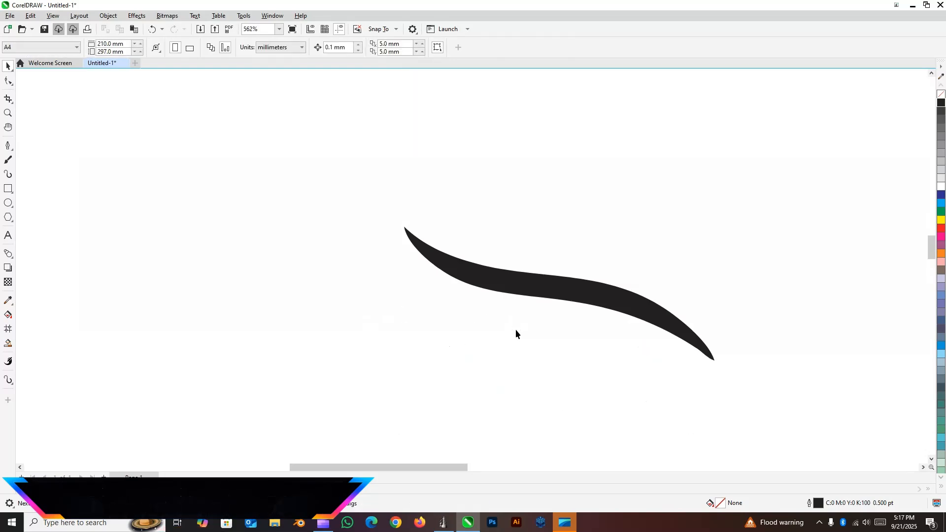
key(ctrl+v)
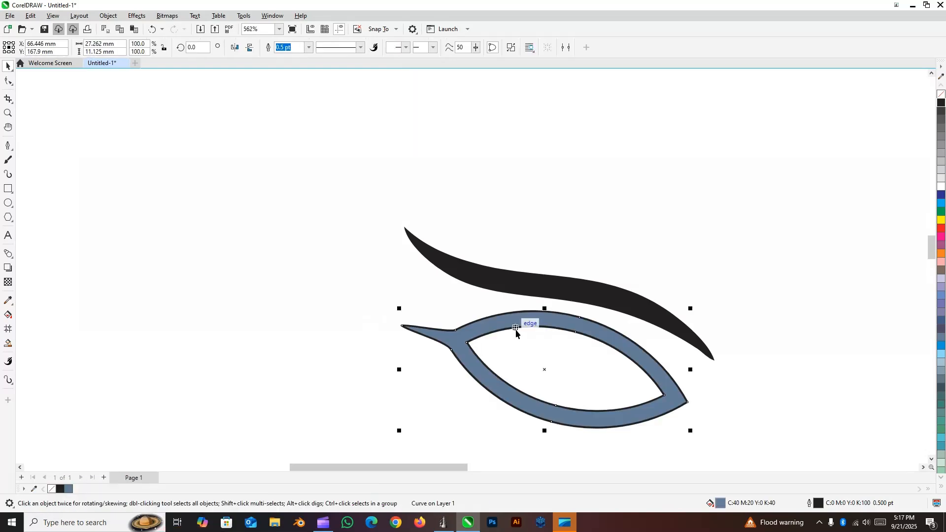
Give the filled eye shape a black fill and a black outline
click(941, 103)
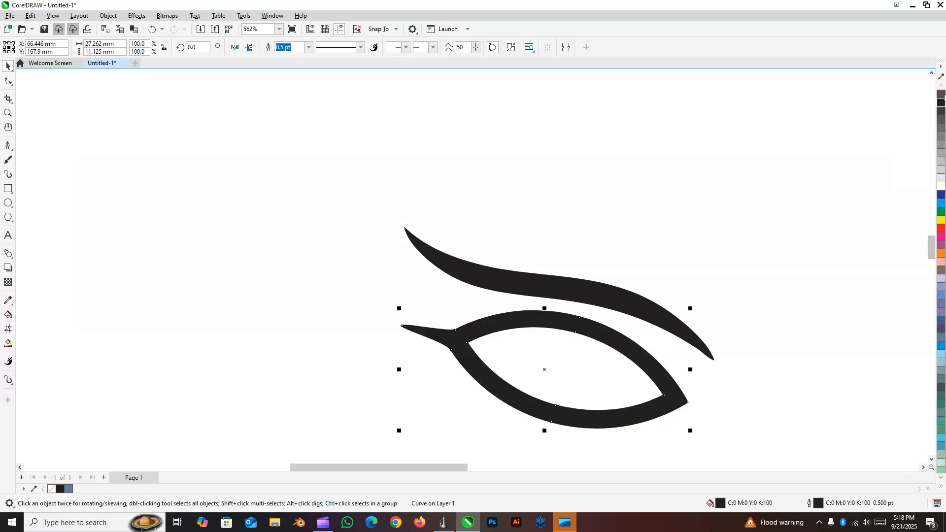
right_click(943, 97)
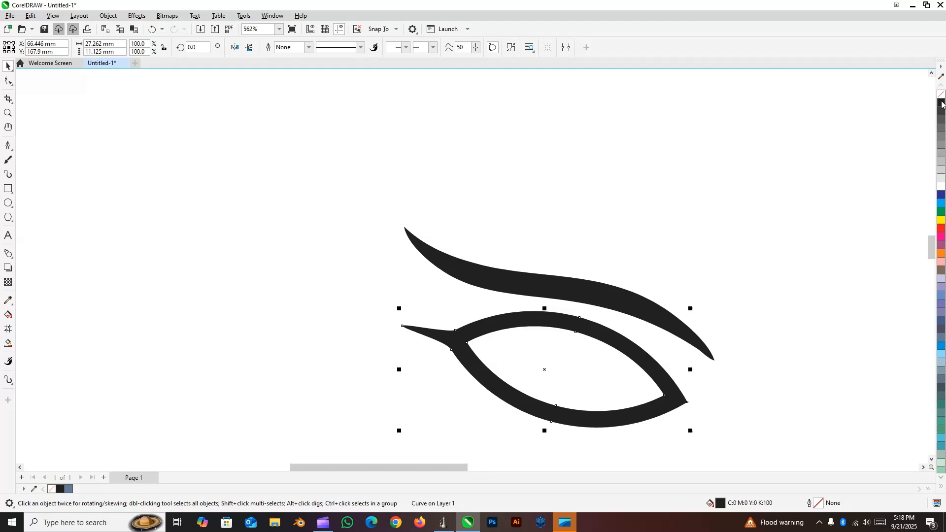
right_click(942, 103)
click(756, 329)
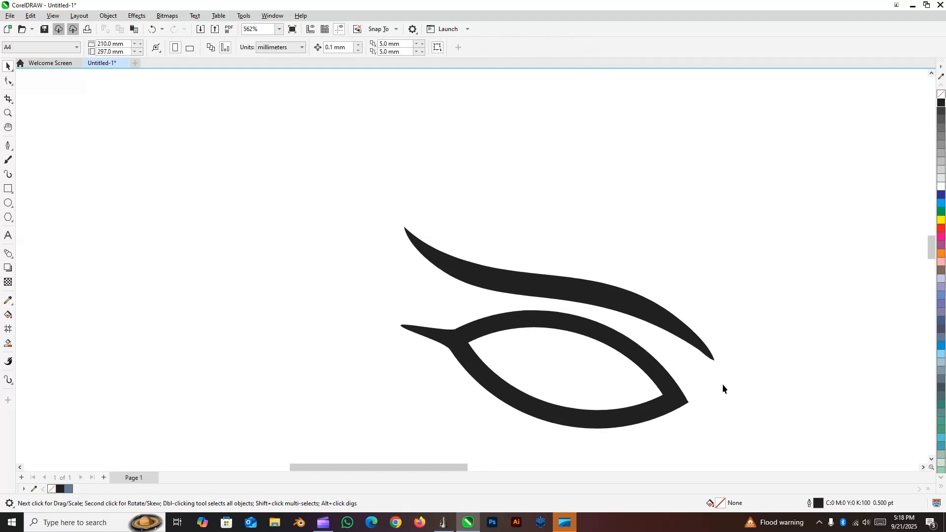
Draw a circle about 5.7 mm in diameter inside the eye opening and fill it black
scroll(723, 396, up, 1)
drag(52, 195, 8, 202)
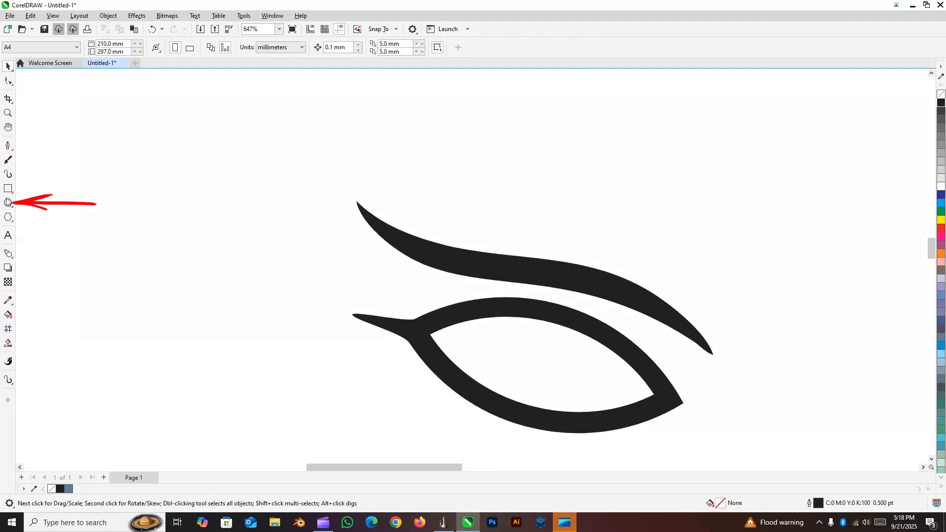
key(F7)
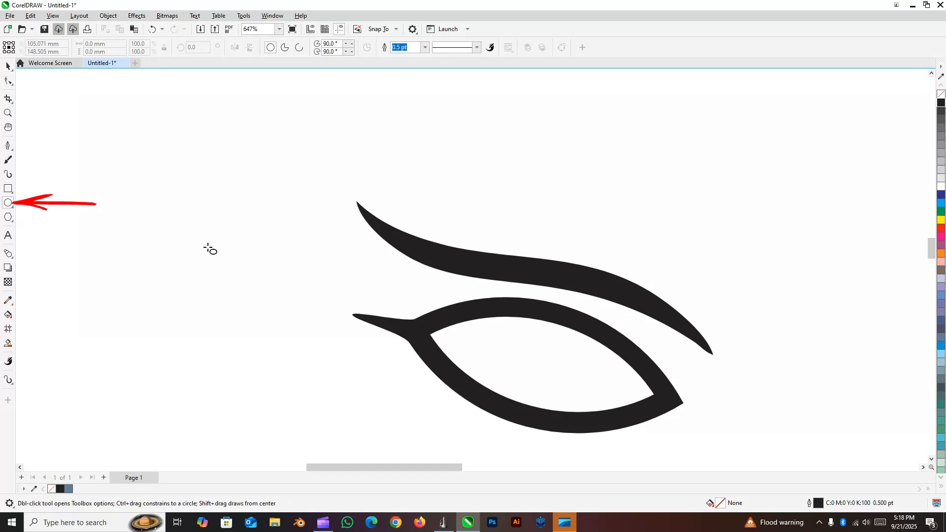
drag(512, 333, 601, 417)
scroll(566, 391, up, 2)
scroll(566, 392, up, 2)
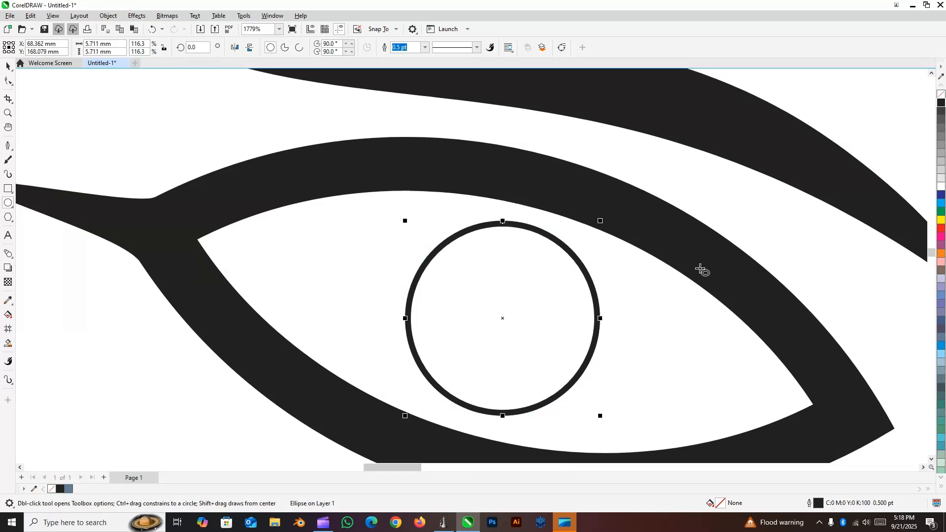
click(941, 104)
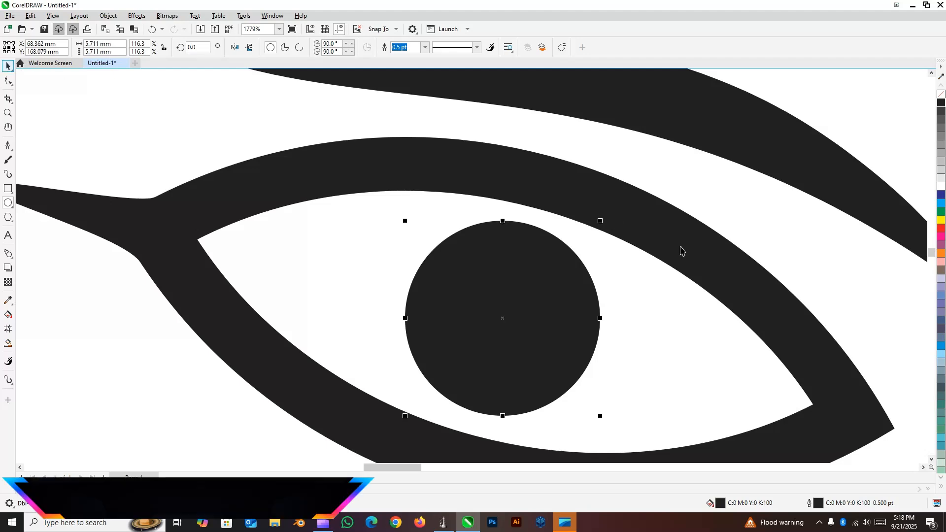
Create a concentric copy of the black circle, scaled from its center to about 4.4 mm, and fill it white
drag(600, 221, 580, 243)
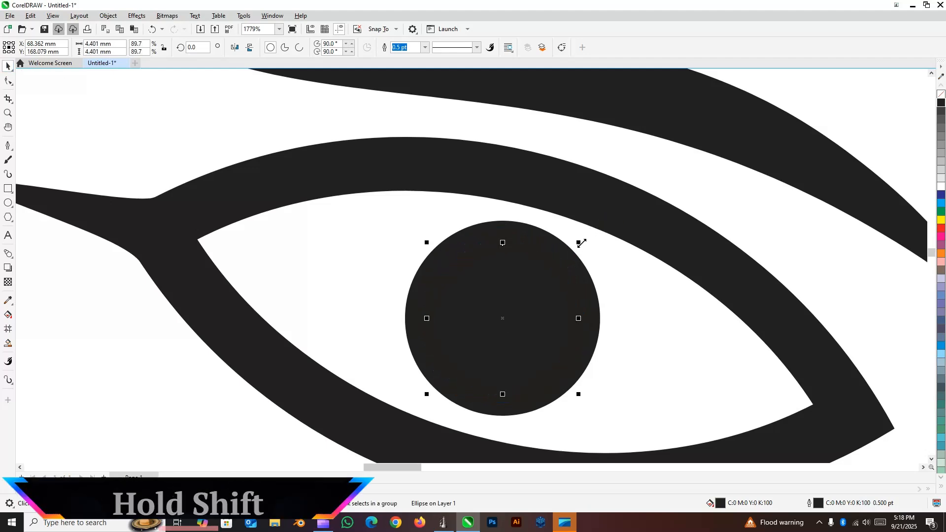
click(942, 190)
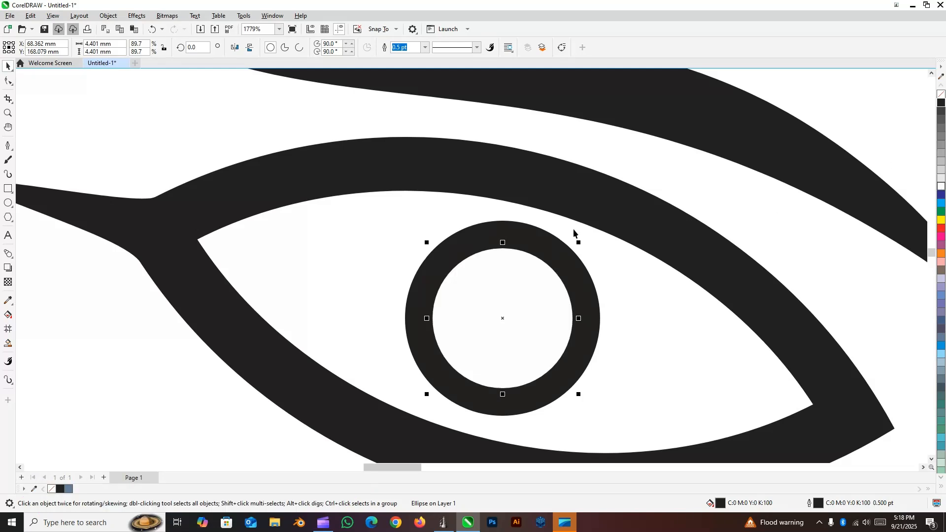
click(540, 241)
scroll(659, 222, down, 2)
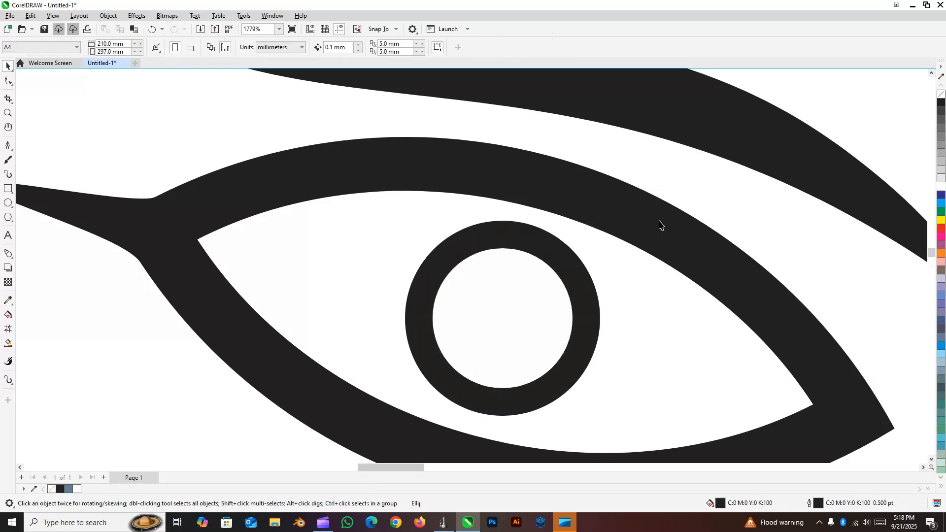
Apply a diagonal linear fountain fill to the inner circle, running from white at its upper left to black at its lower right
click(544, 276)
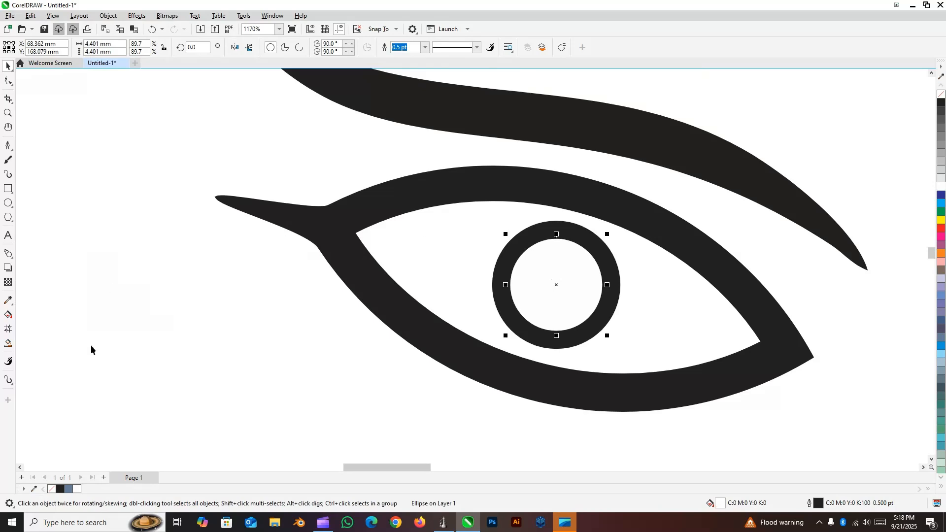
click(8, 314)
drag(525, 238, 589, 328)
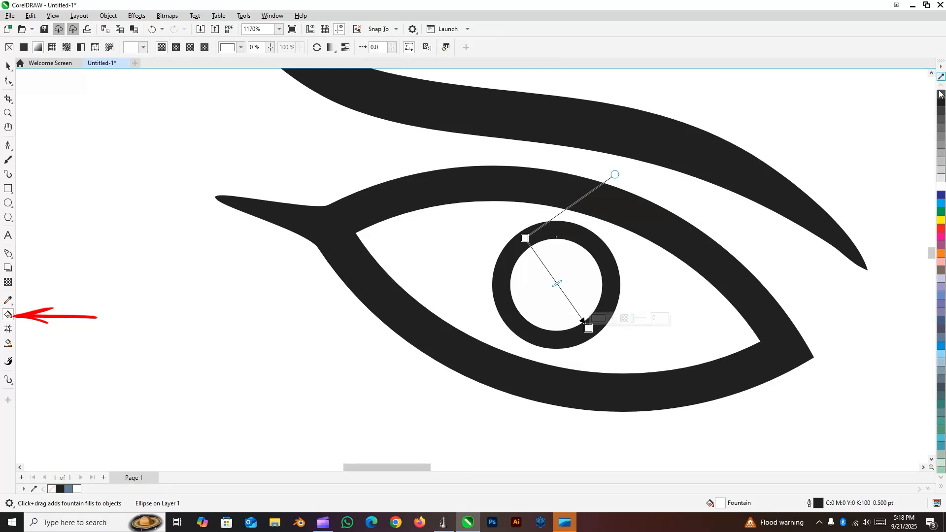
click(941, 105)
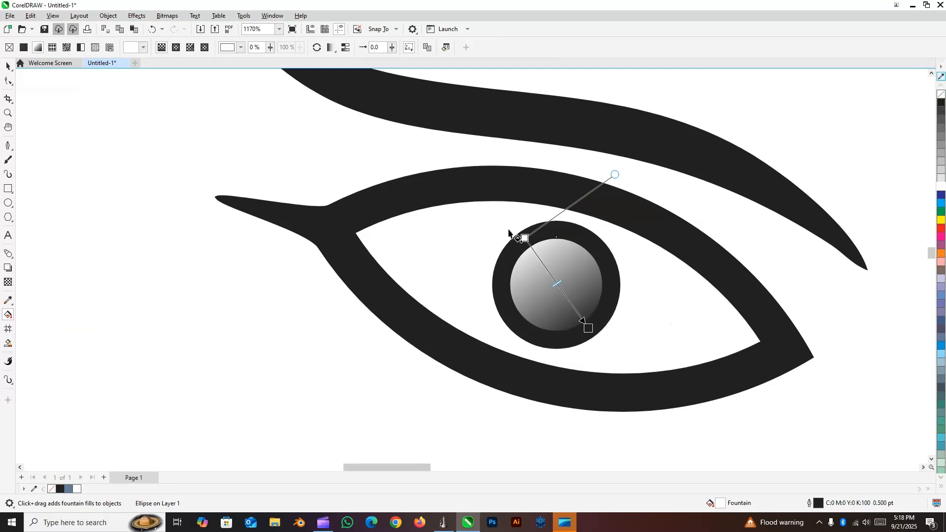
drag(525, 238, 529, 251)
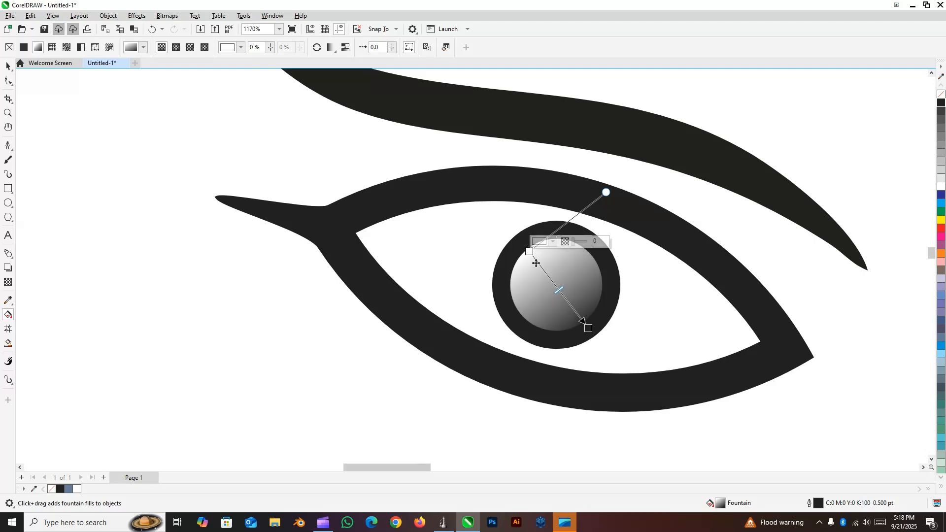
drag(586, 332, 590, 339)
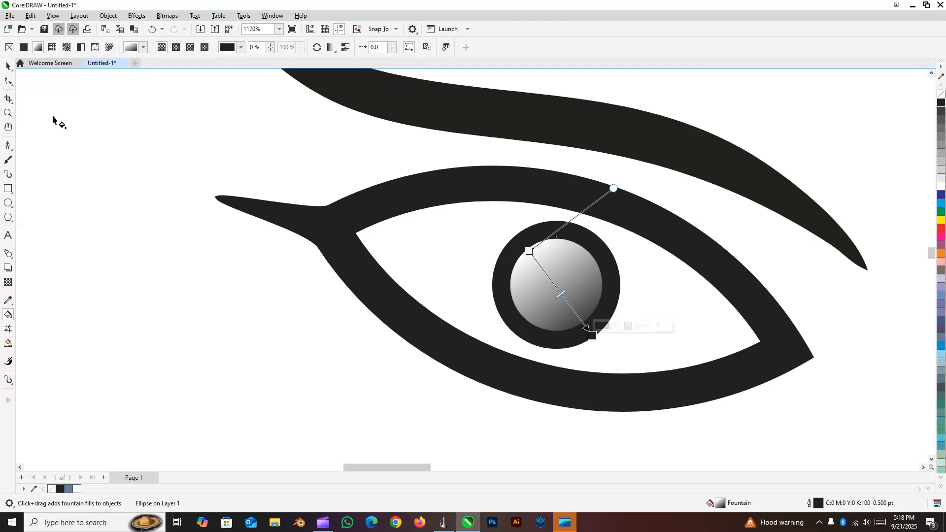
click(3, 70)
click(177, 274)
scroll(177, 273, down, 3)
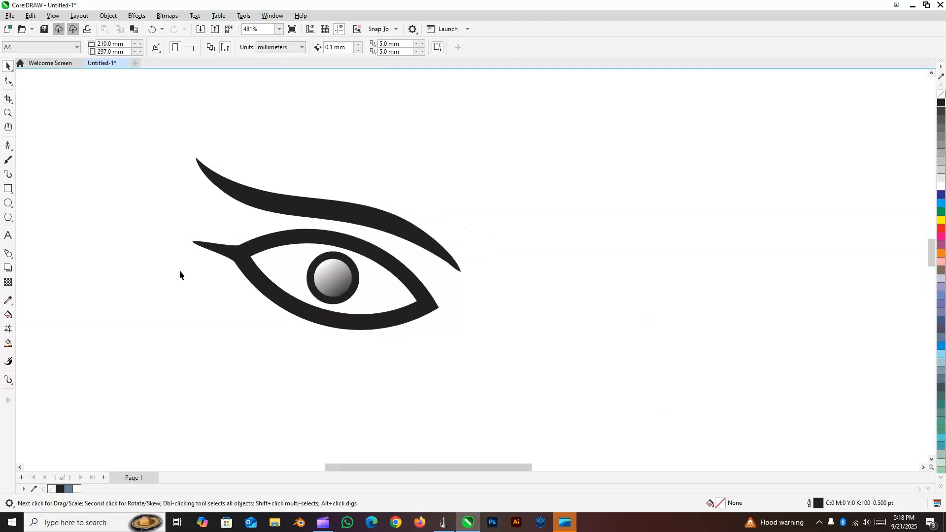
Select both iris circles, resize them together from their center to about 6.2 mm, and reposition them within the eye opening
drag(318, 304, 262, 218)
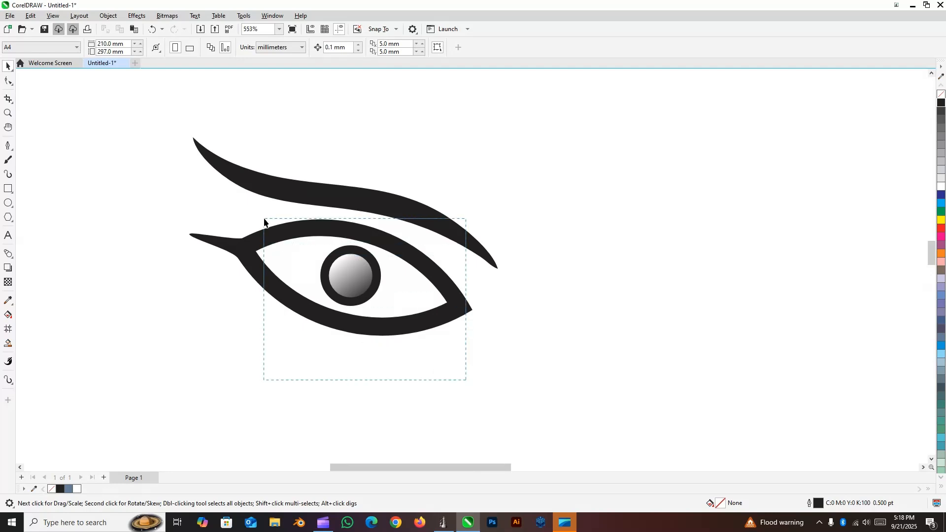
drag(382, 306, 393, 314)
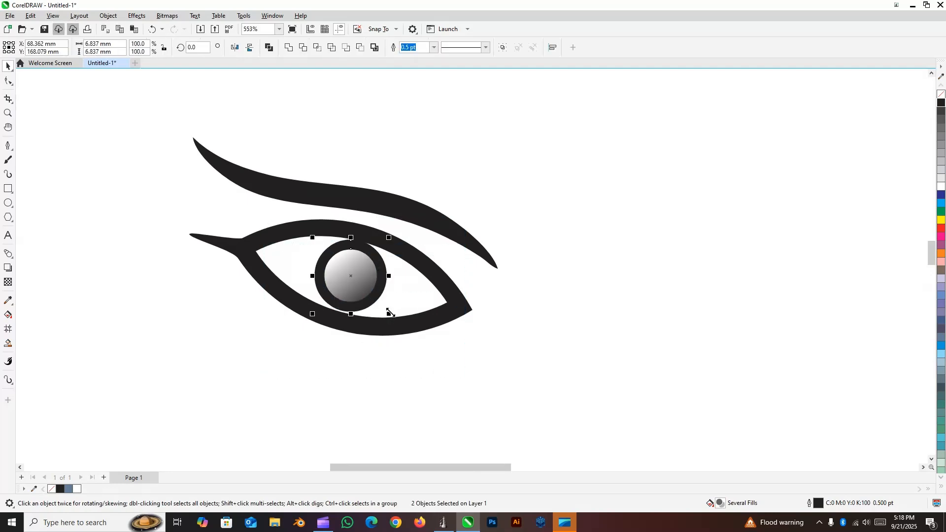
drag(351, 276, 349, 282)
scroll(386, 298, up, 2)
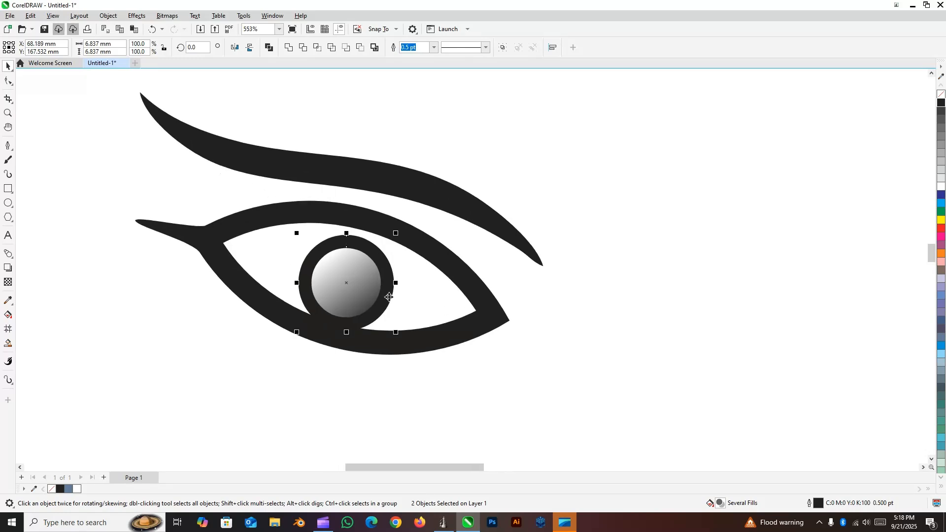
drag(395, 353, 387, 346)
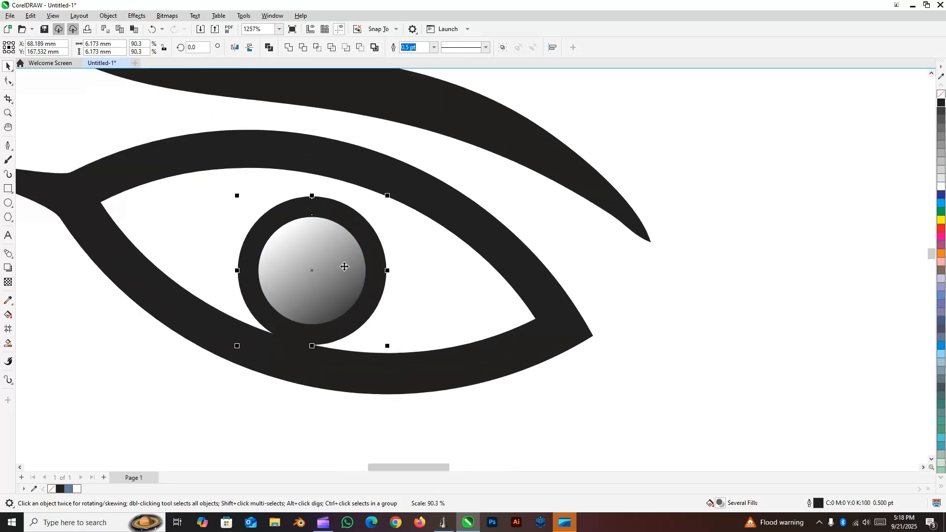
drag(345, 266, 343, 257)
scroll(670, 258, down, 8)
click(670, 259)
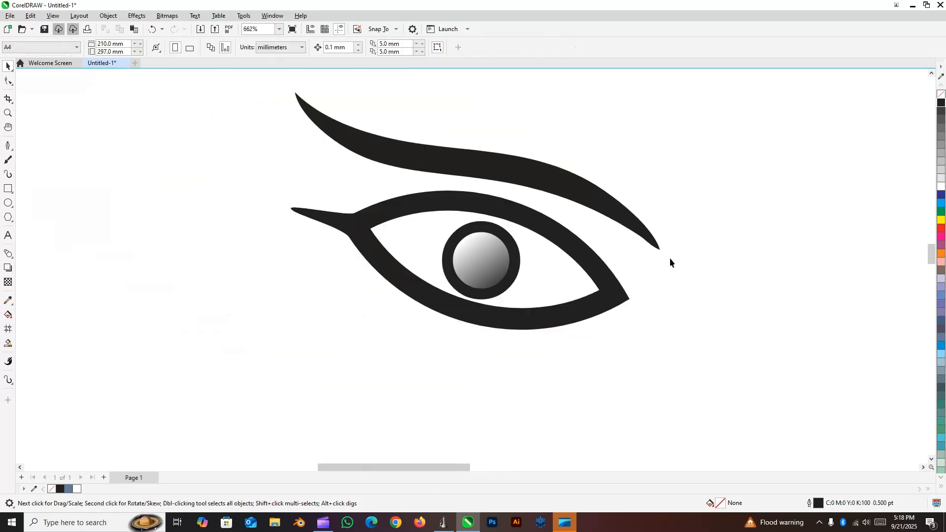
scroll(776, 244, up, 4)
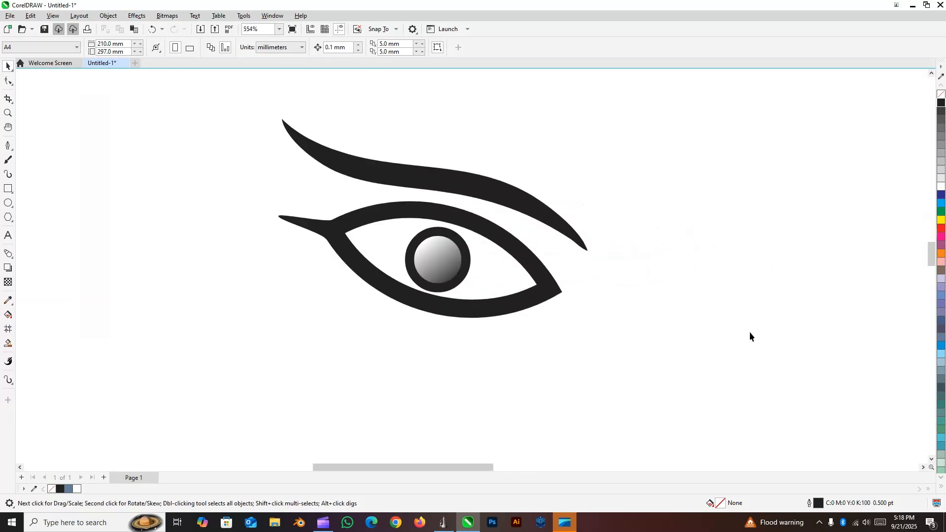
Group the eyebrow, eye shape and iris circles, and place a horizontally mirrored copy to the right with a gap between the brows
drag(730, 364, 212, 89)
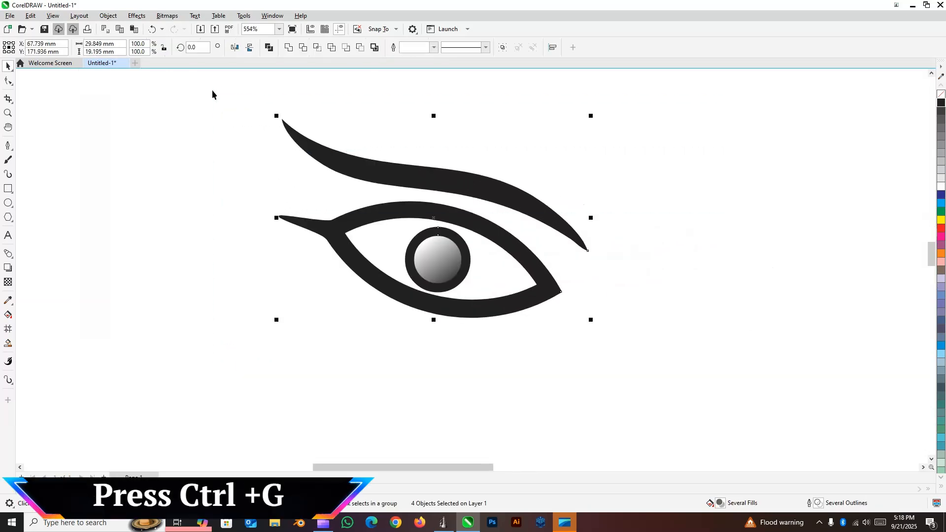
key(ctrl+g)
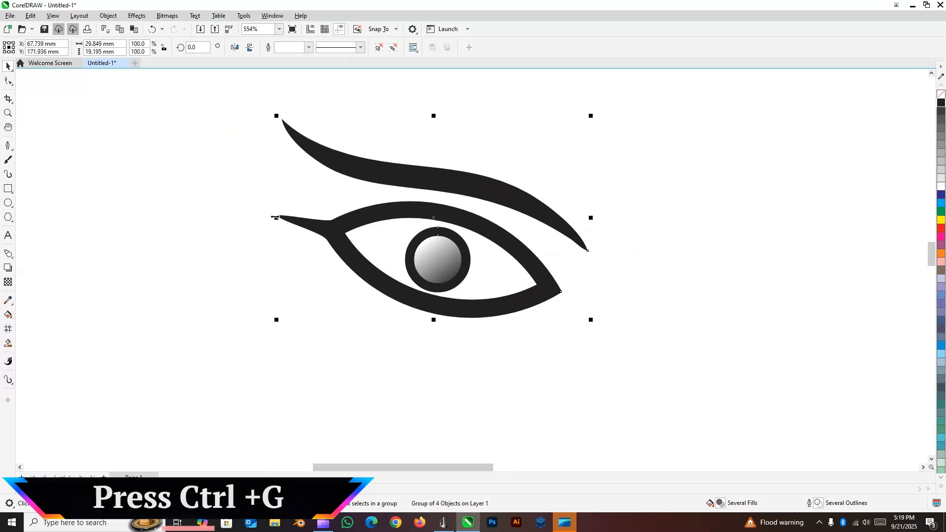
drag(275, 217, 676, 240)
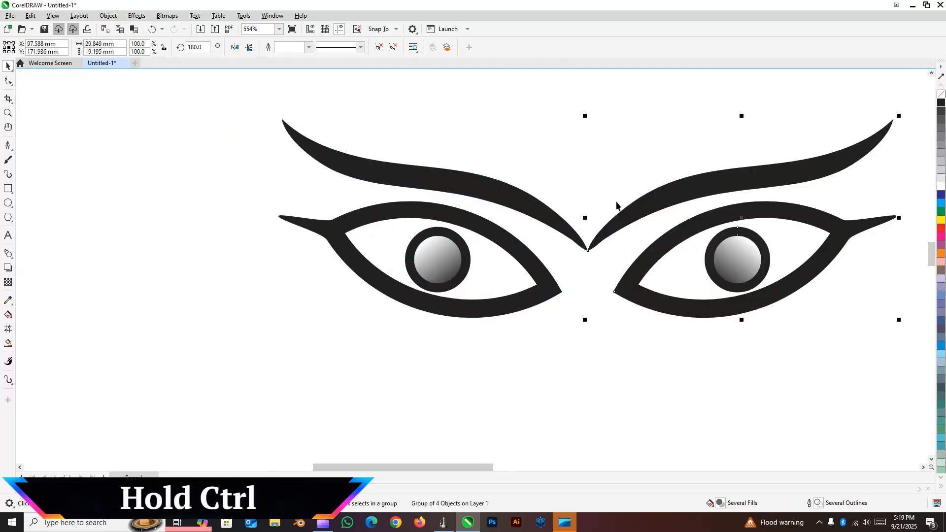
drag(648, 210, 732, 212)
click(675, 206)
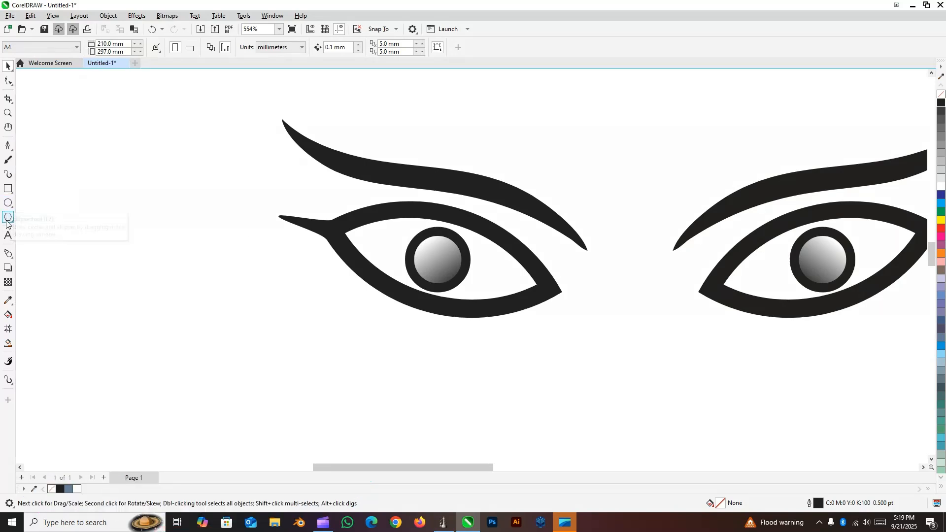
Add a bold Arial letter "U" at 24 pt to the left of the left eye
click(7, 236)
click(127, 296)
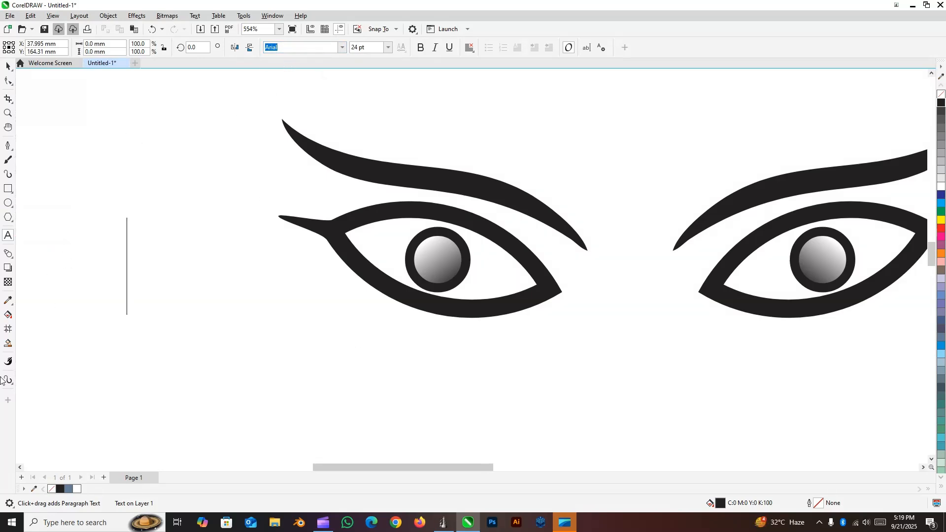
text(U)
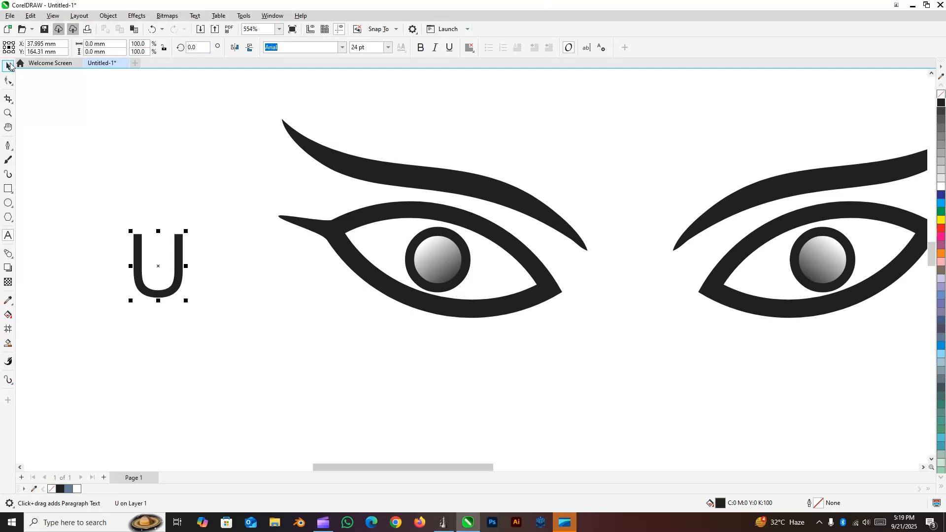
click(420, 47)
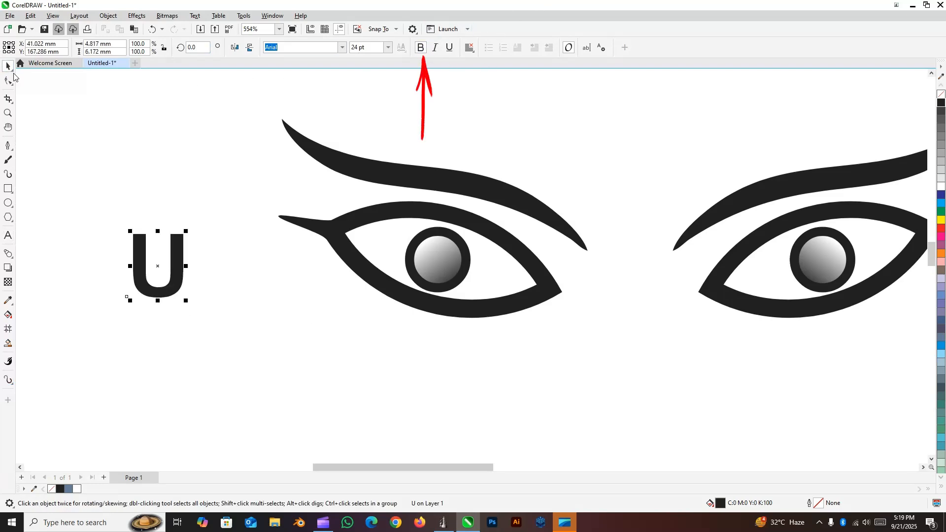
Convert the letter U to curves and delete its lower nodes, leaving only the four nodes at the tops of its arms
click(7, 81)
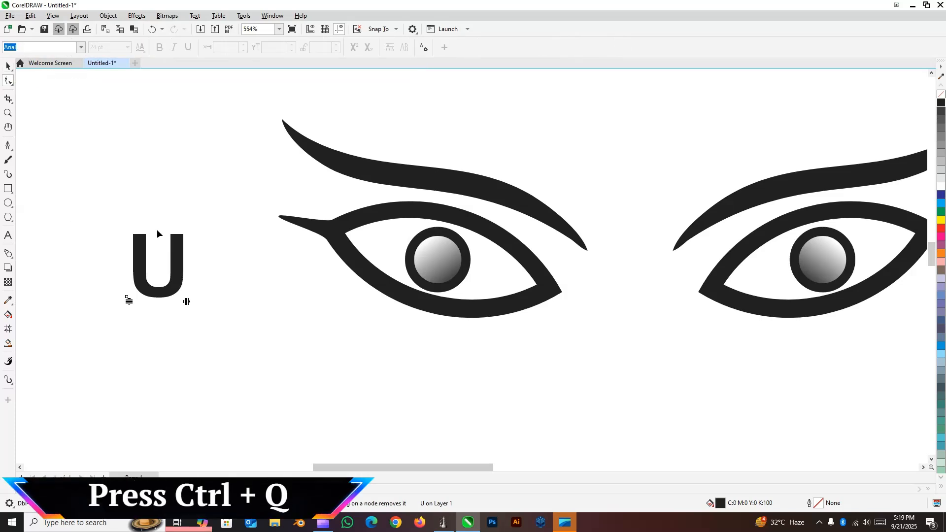
key(ctrl+q)
scroll(121, 281, up, 1)
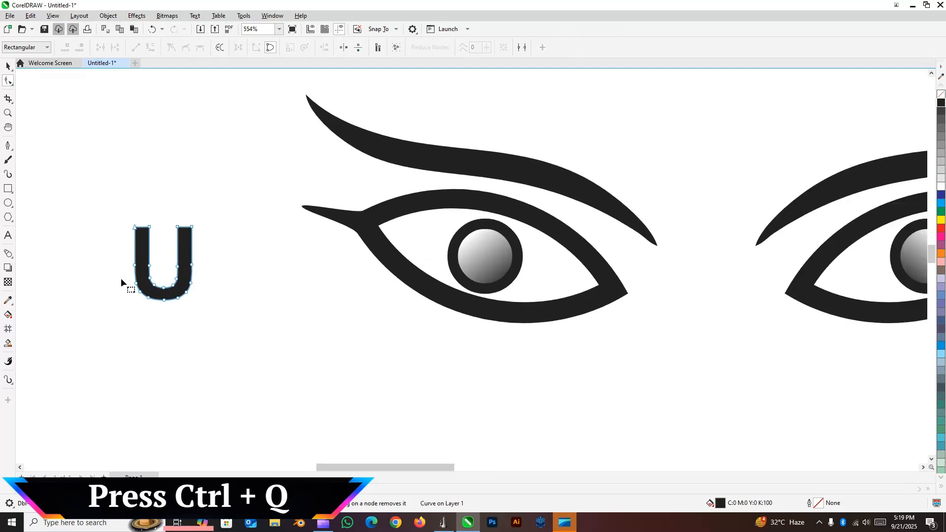
scroll(121, 281, up, 1)
drag(340, 391, 83, 235)
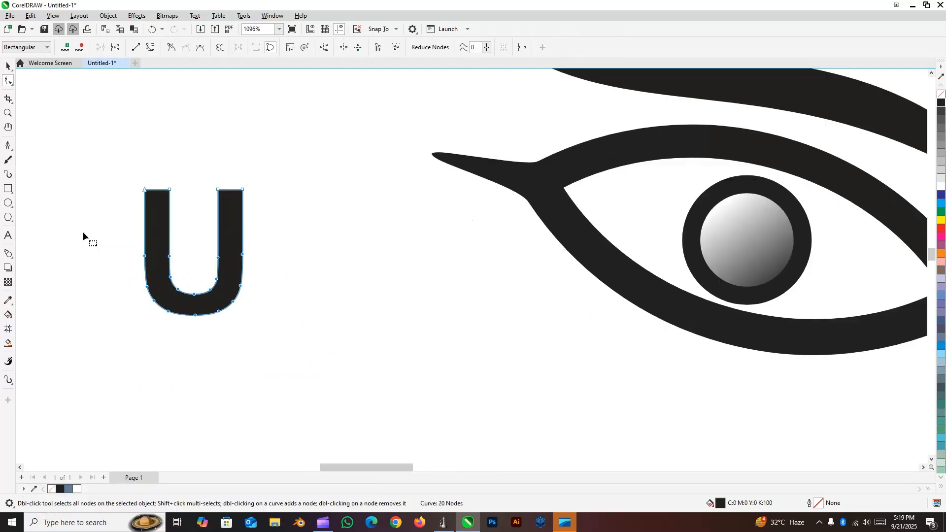
drag(307, 443, 172, 293)
key(Delete)
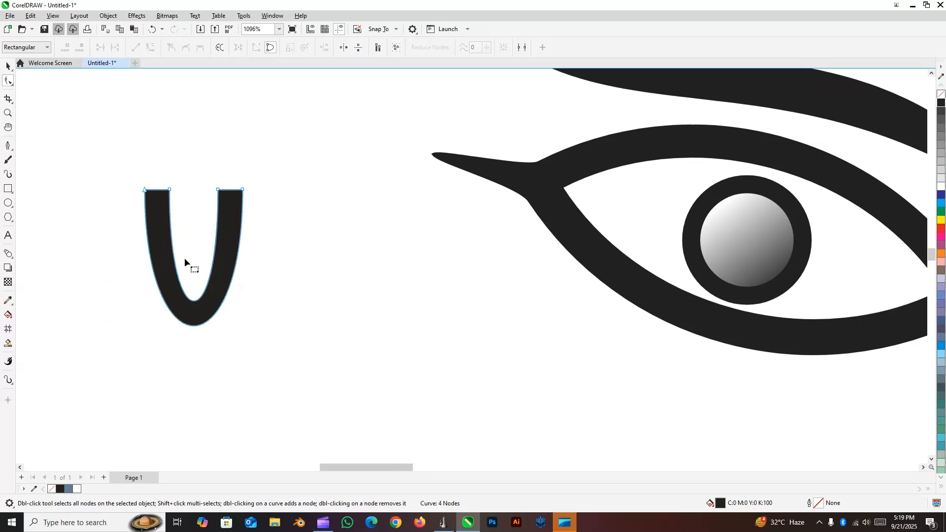
Thin the U shape by moving its outer top nodes inward and shortening the control handles of its outer curve
mouse_move(148, 192)
mouse_down()
mouse_move(169, 187)
mouse_move(161, 191)
mouse_up()
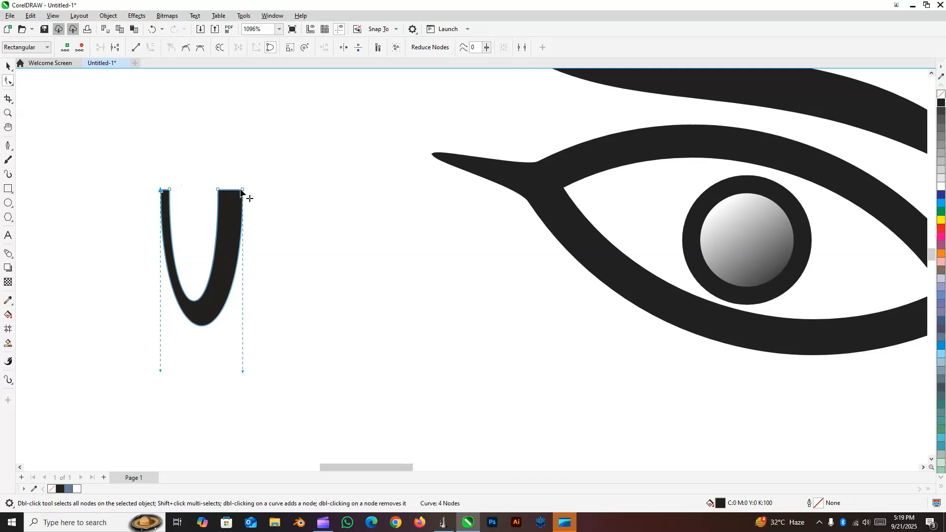
drag(243, 190, 226, 190)
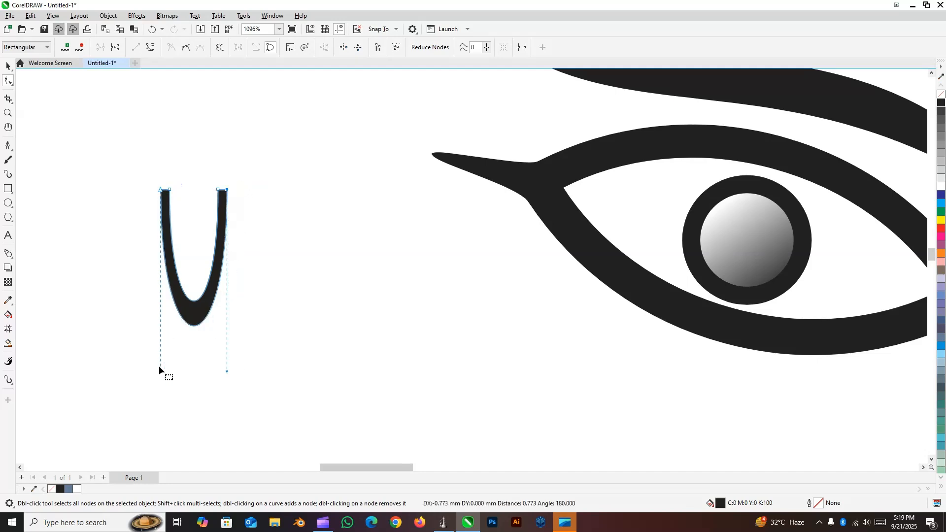
click(159, 377)
drag(160, 374, 161, 352)
drag(226, 377, 230, 346)
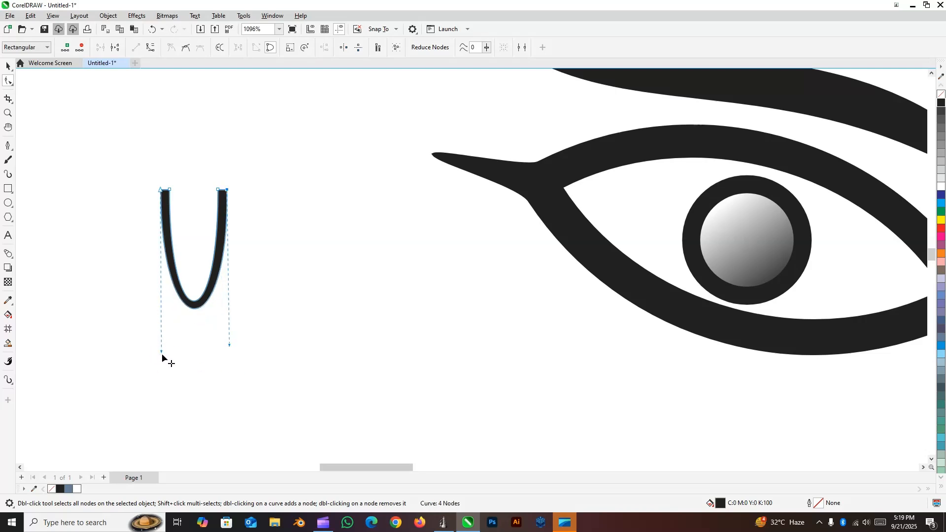
drag(162, 354, 161, 343)
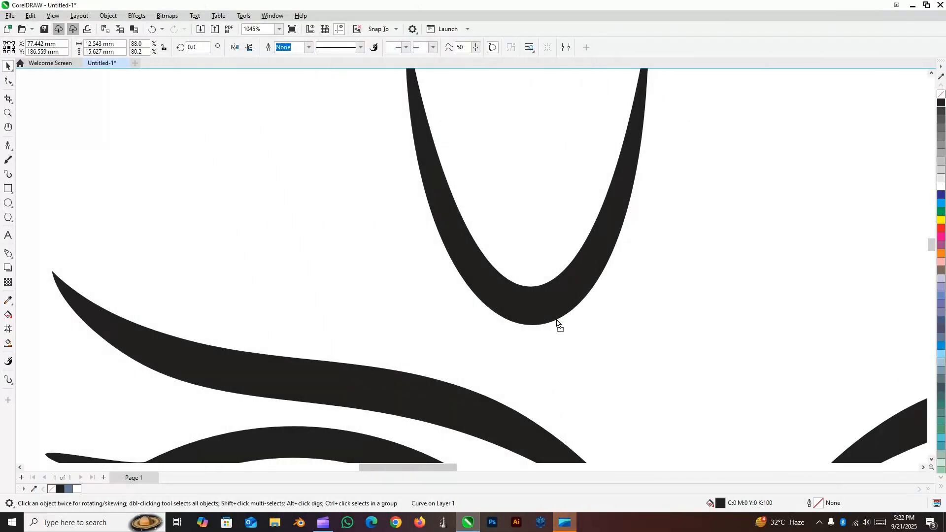
Move the tapered U-shaped curve from above the eyebrow to the empty area left of the left eyebrow
drag(557, 323, 268, 327)
scroll(711, 368, up, 1)
scroll(712, 366, down, 2)
scroll(188, 222, up, 1)
scroll(160, 173, up, 1)
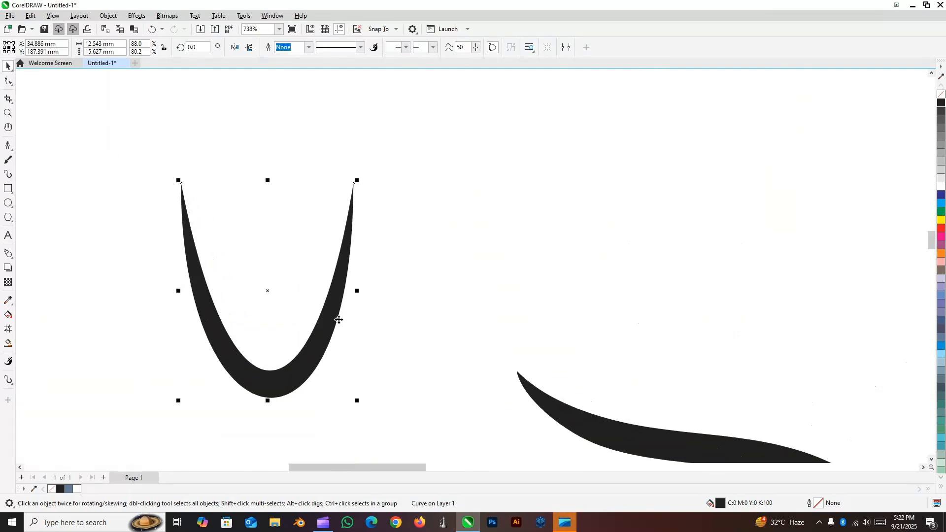
Place the U-shaped curve above the gap between the eyebrows and widen it symmetrically to about 16.7 mm
drag(339, 319, 682, 335)
scroll(528, 289, down, 3)
scroll(682, 335, up, 1)
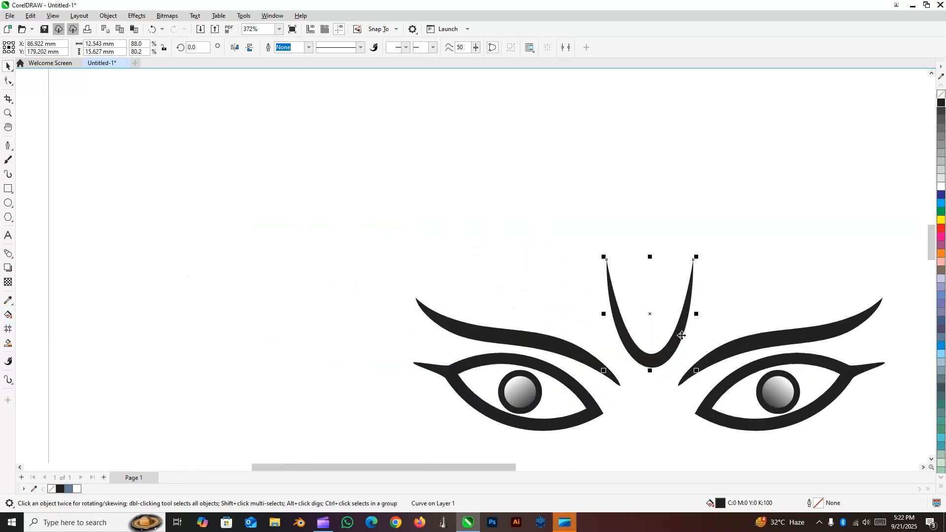
scroll(682, 336, up, 1)
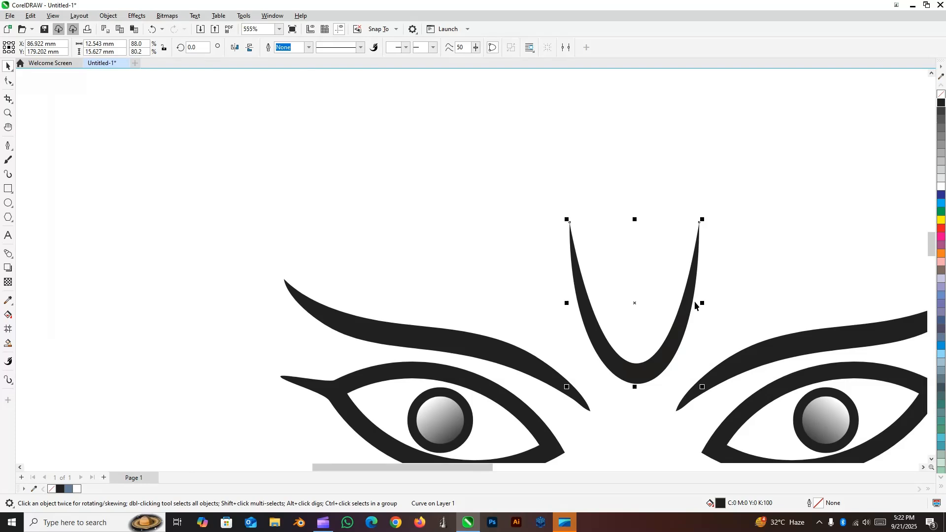
drag(705, 302, 724, 301)
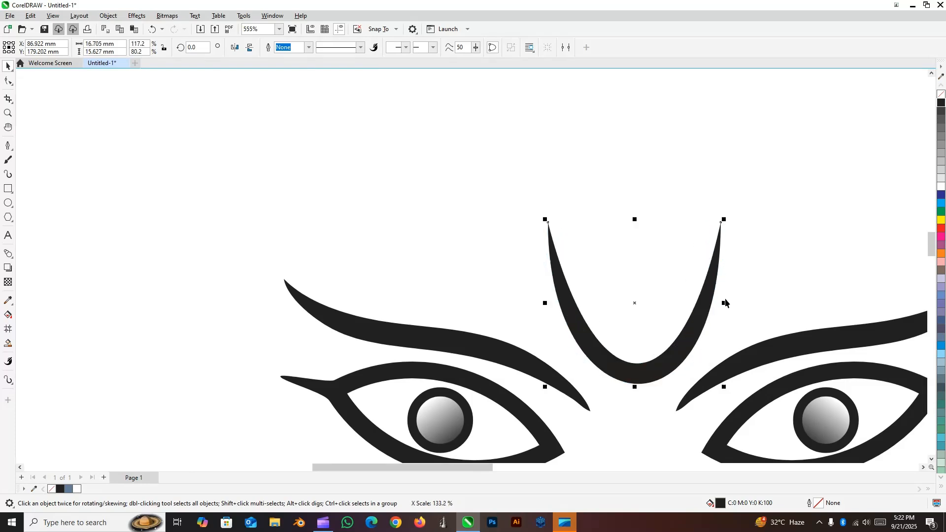
drag(653, 344, 652, 324)
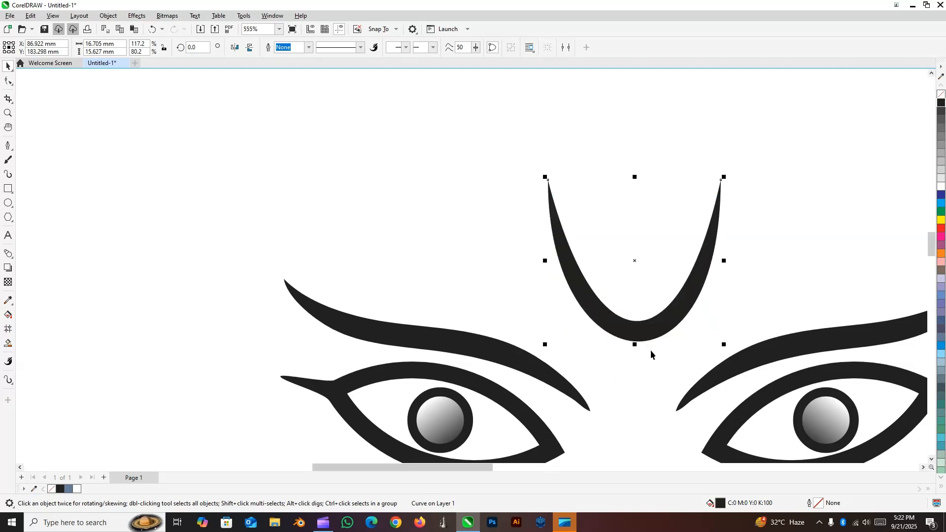
Draw a circle about 5.6 mm in diameter below the U shape, fill it black without an outline, and raise it slightly
click(8, 203)
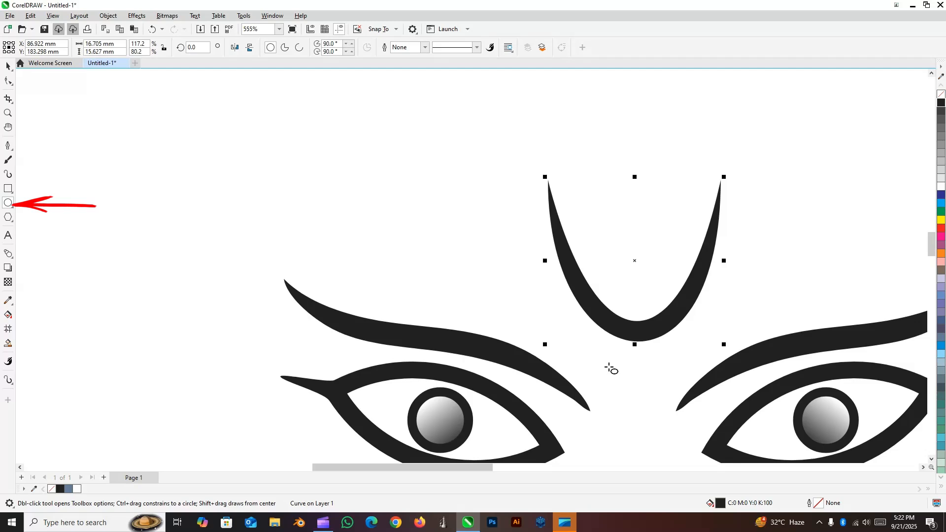
drag(602, 359, 661, 403)
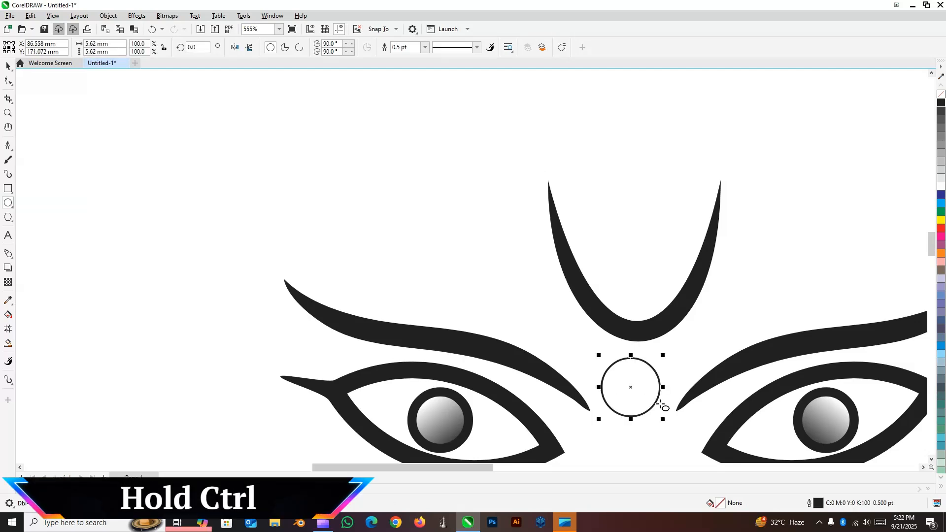
click(941, 103)
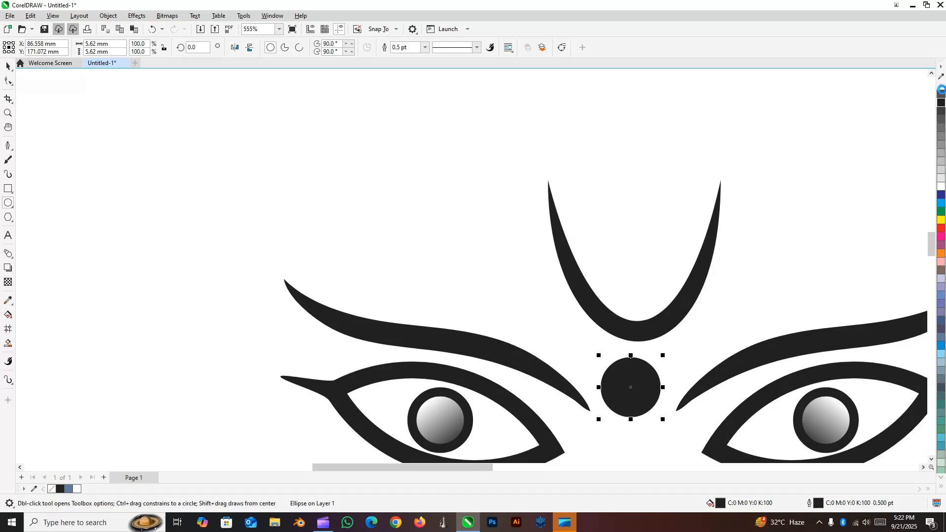
right_click(941, 93)
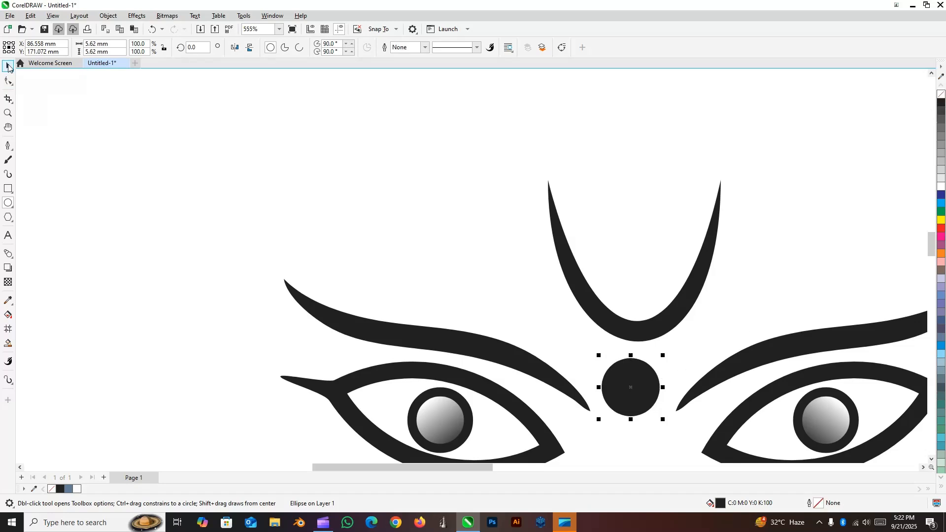
key(space)
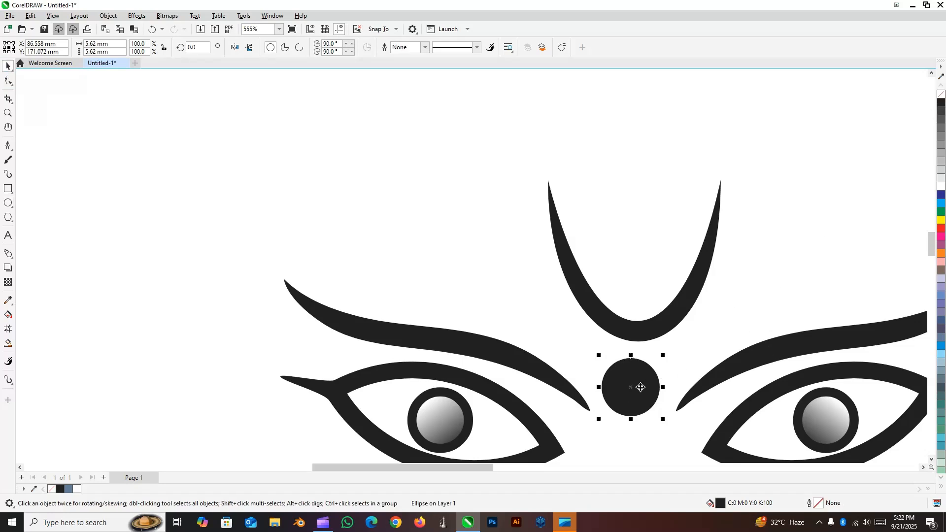
drag(640, 381, 639, 381)
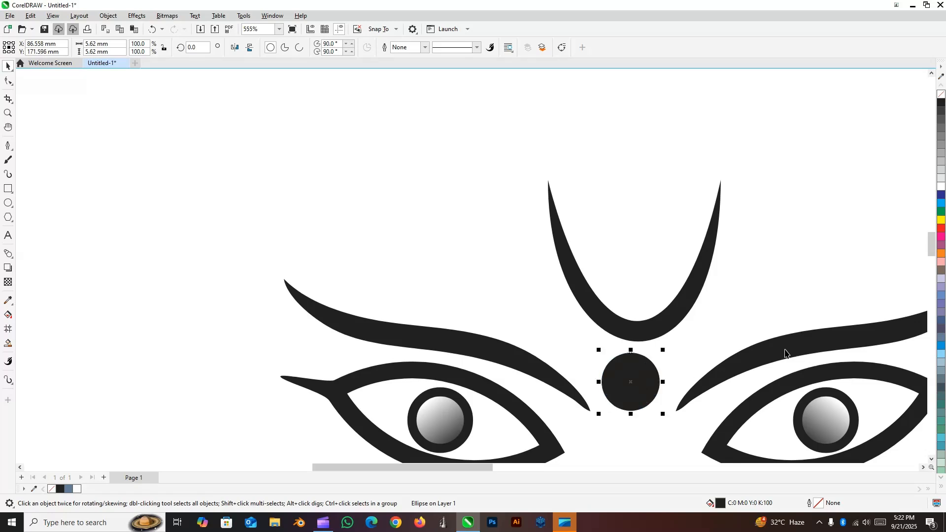
Group the left and right eye-and-eyebrow sets together
click(786, 353)
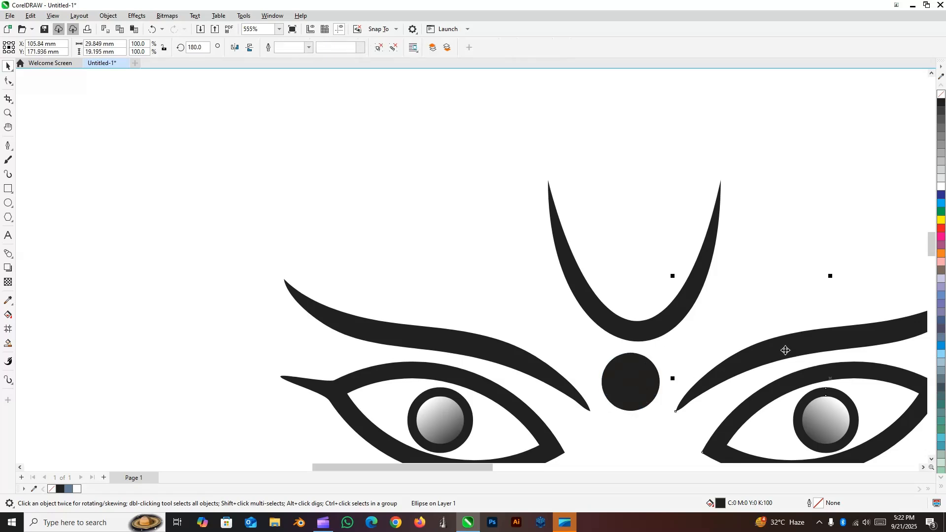
shift+click(510, 360)
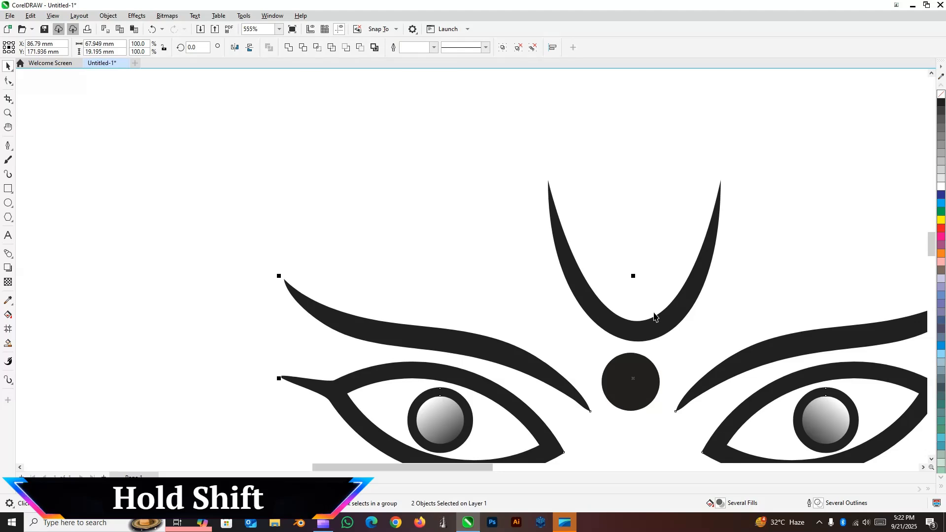
key(ctrl+g)
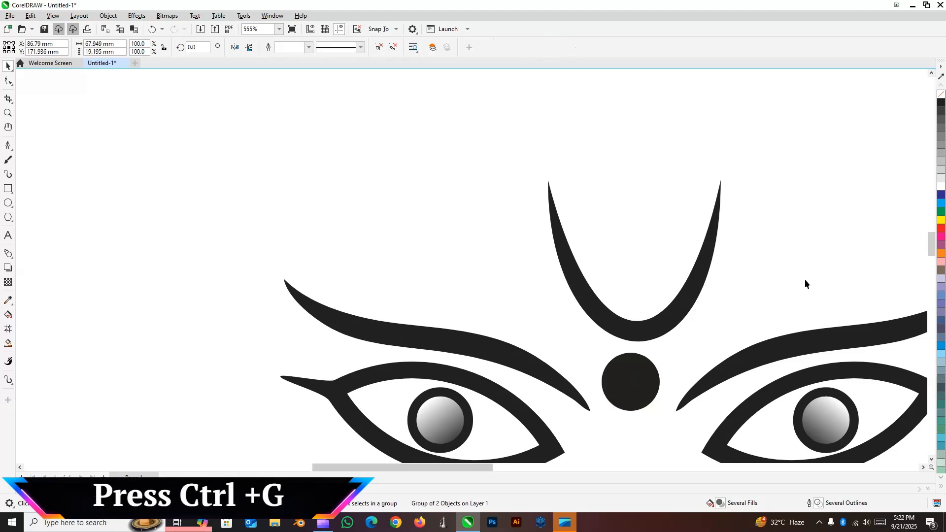
click(805, 279)
Align the black circle to the vertical and horizontal centre of the eyes group
click(630, 389)
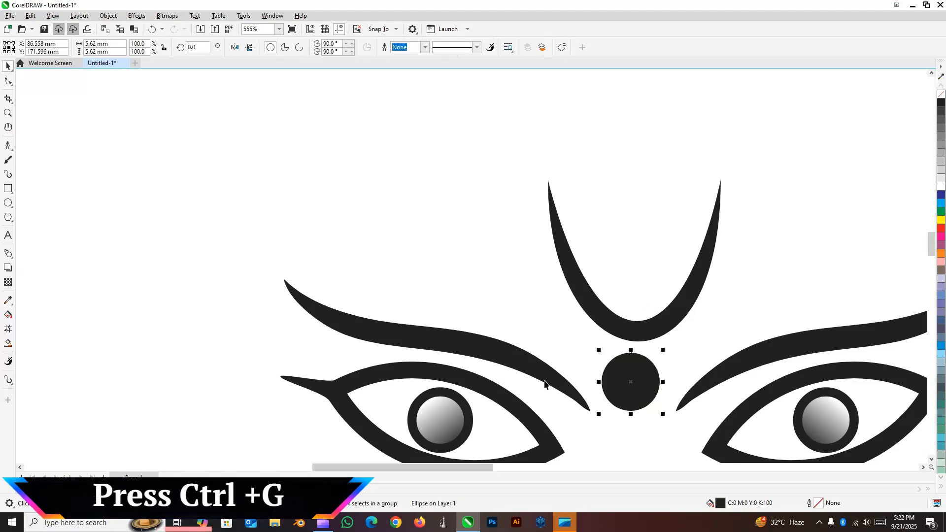
shift+click(481, 349)
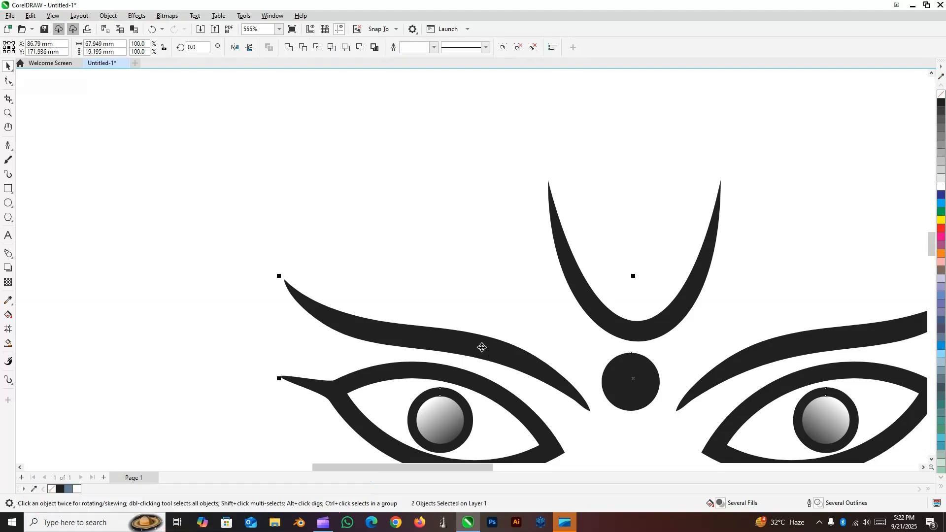
key(e)
key(c)
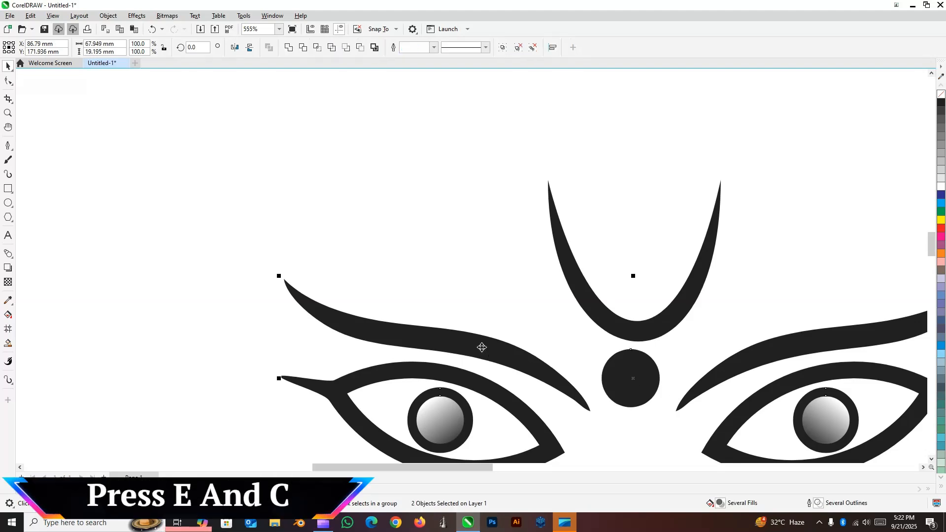
key(c)
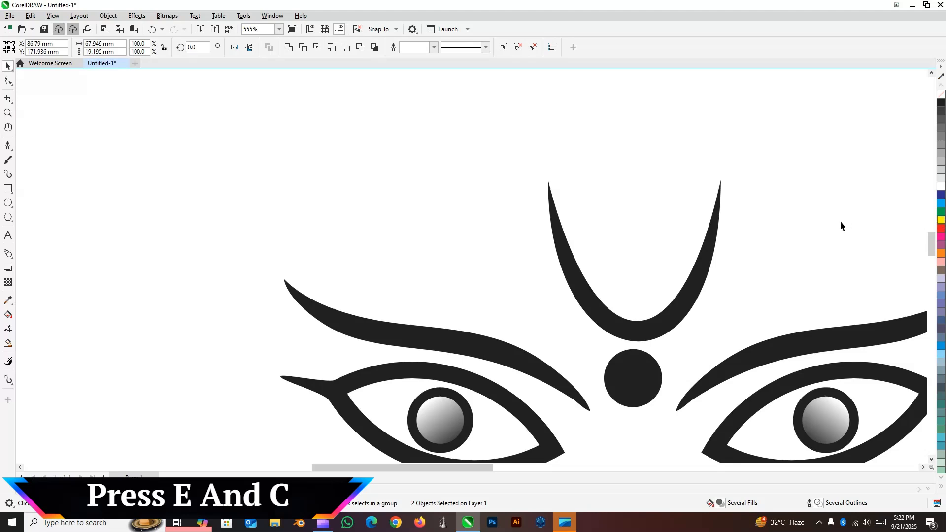
scroll(841, 221, down, 2)
click(848, 257)
scroll(856, 255, up, 2)
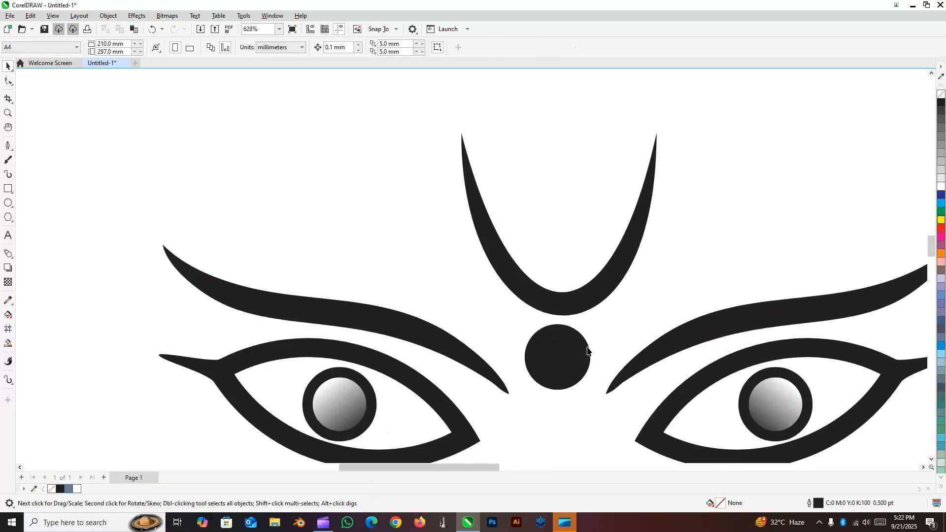
Shrink the black circle to about 4.5 mm and move the right eye and eyebrow horizontally closer to it
click(587, 351)
drag(594, 321, 586, 329)
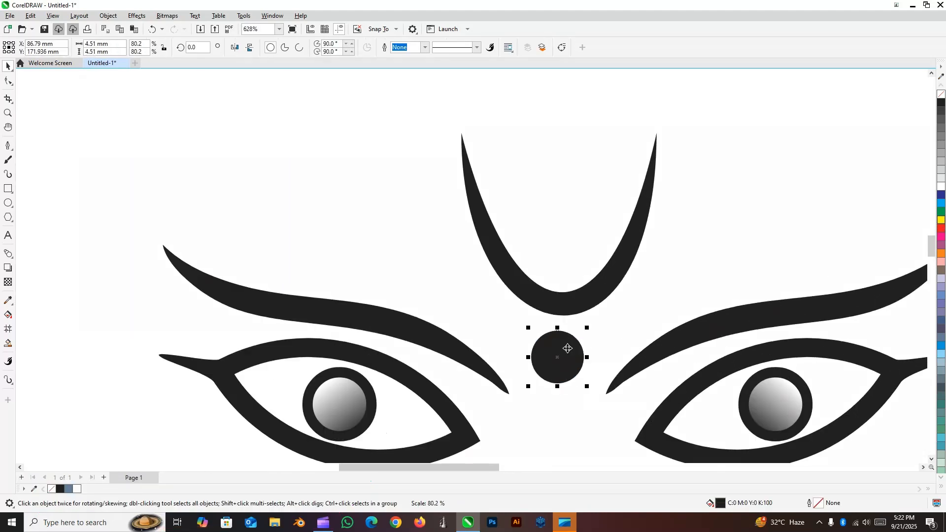
click(678, 343)
ctrl+click(690, 323)
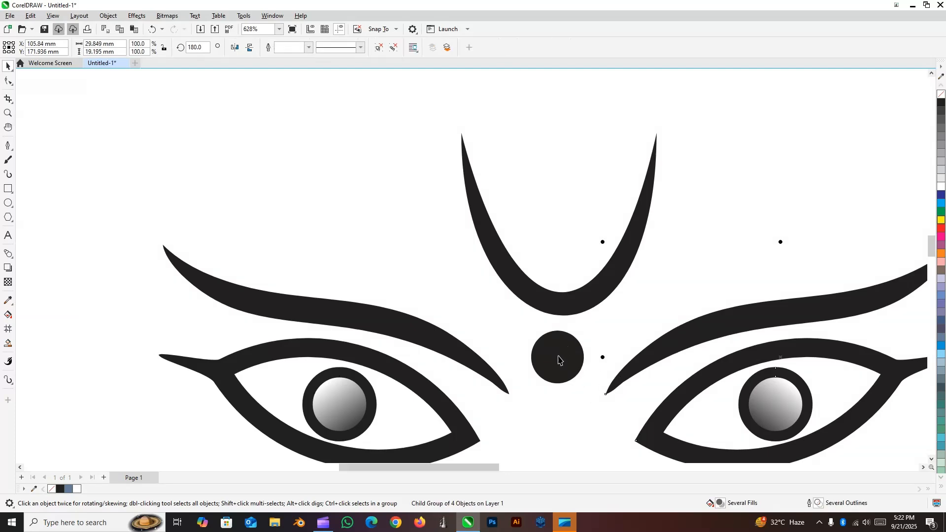
drag(696, 340, 671, 345)
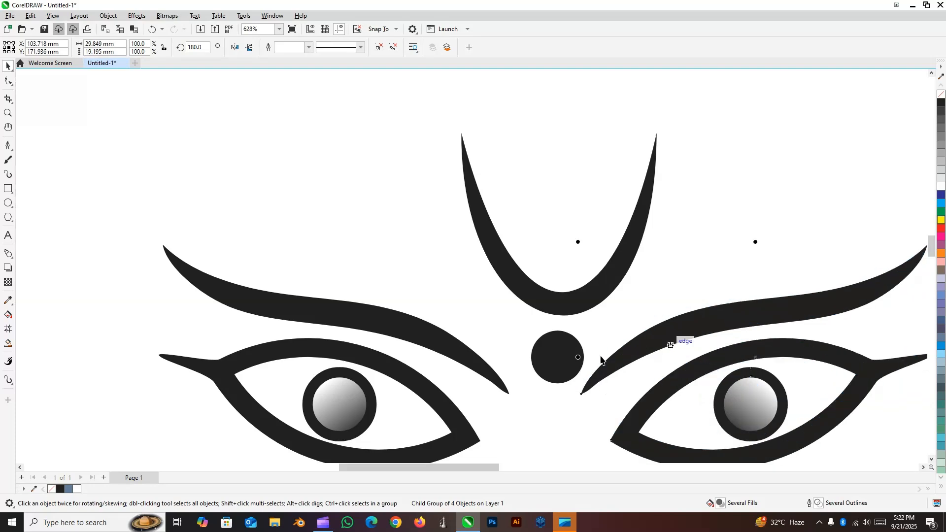
Re-centre the black circle horizontally between the two eyes
click(589, 343)
click(579, 352)
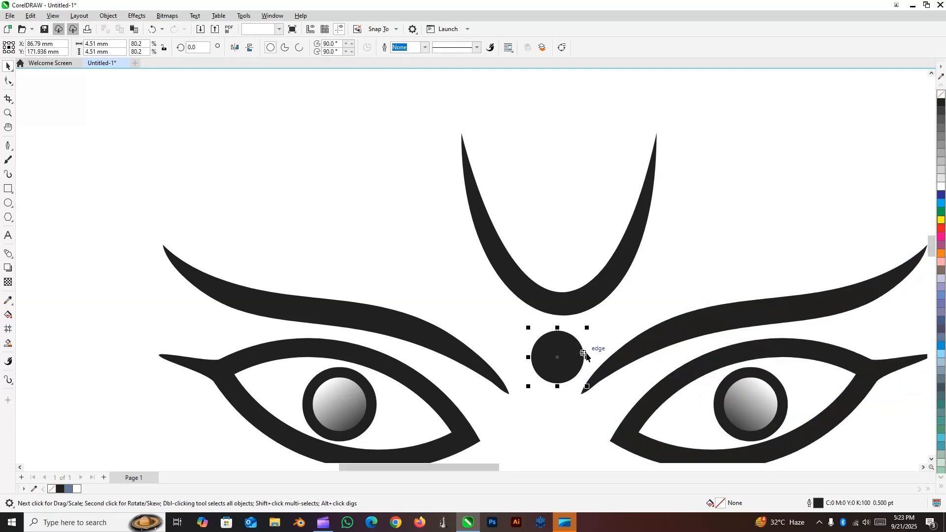
click(679, 332)
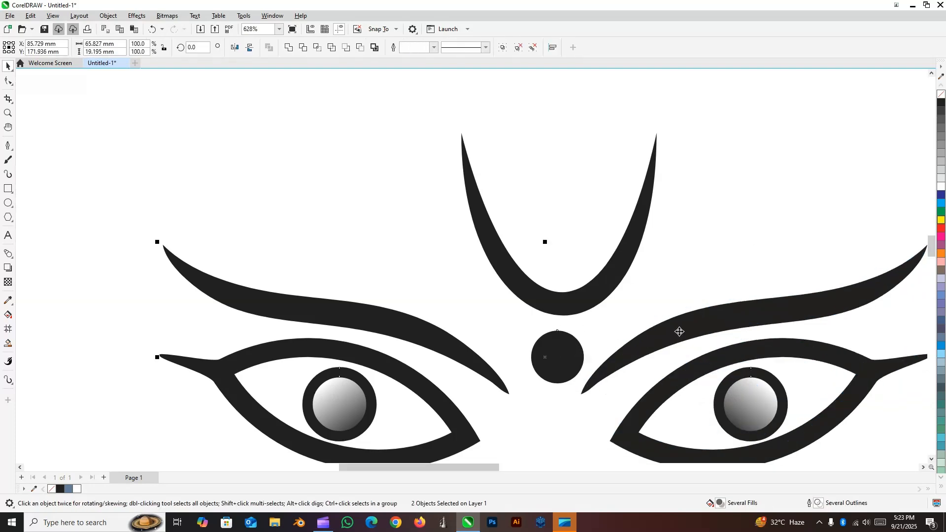
key(c)
Centre the U-shaped curve horizontally on the black circle and position it just above the circle
click(567, 296)
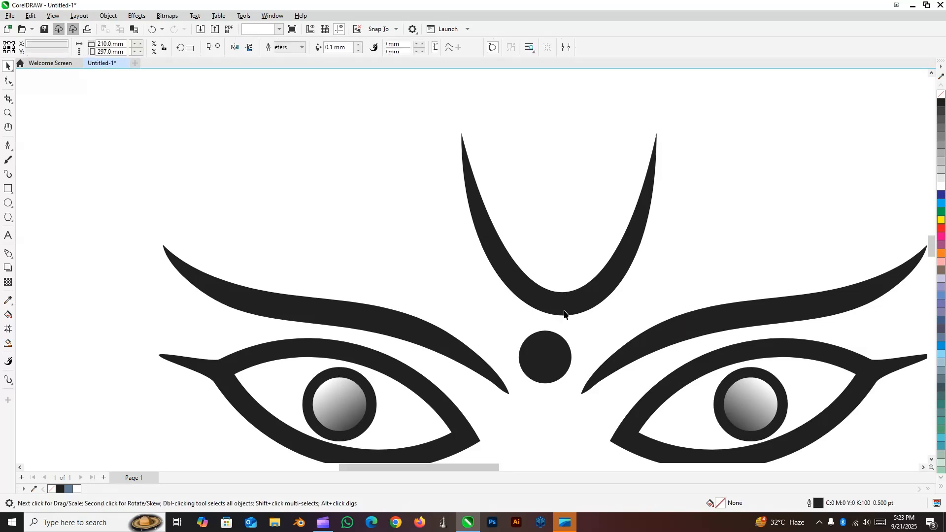
drag(571, 311, 551, 311)
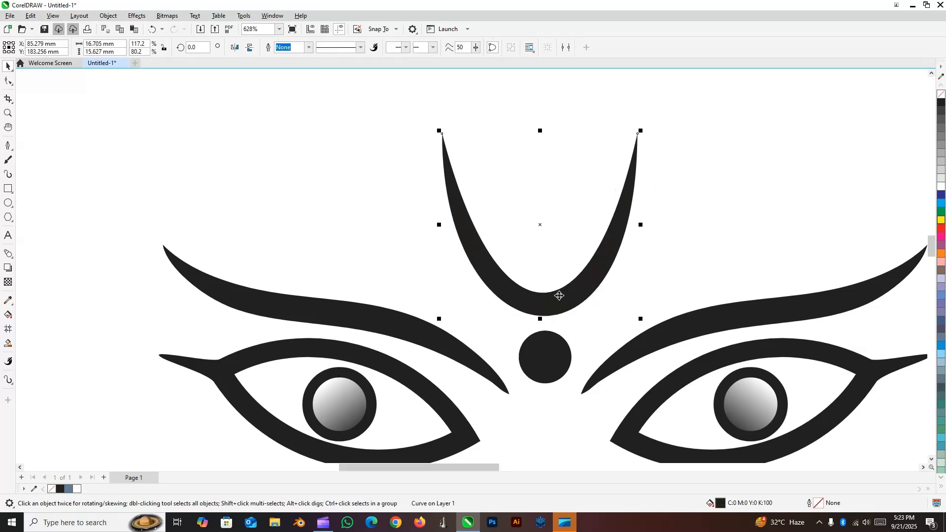
key(Up)
key(Up)
drag(571, 231, 488, 231)
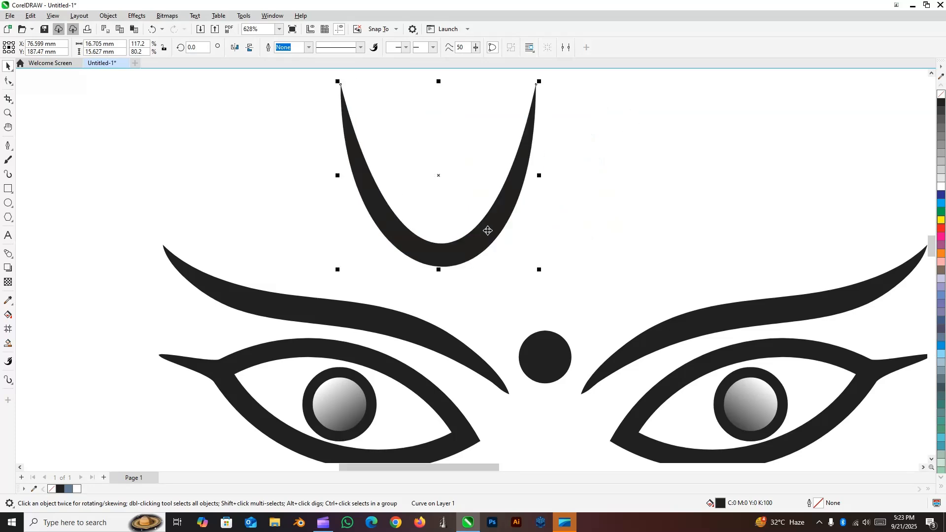
shift+click(544, 351)
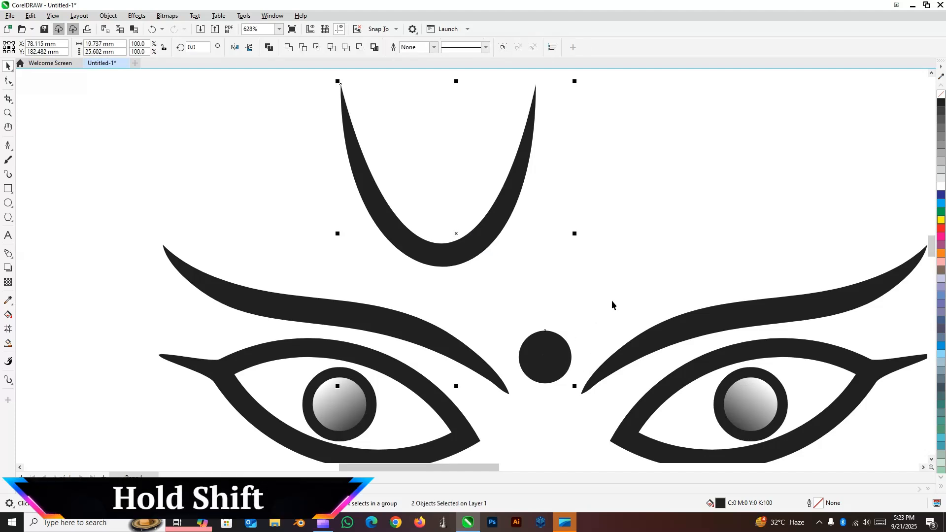
key(e)
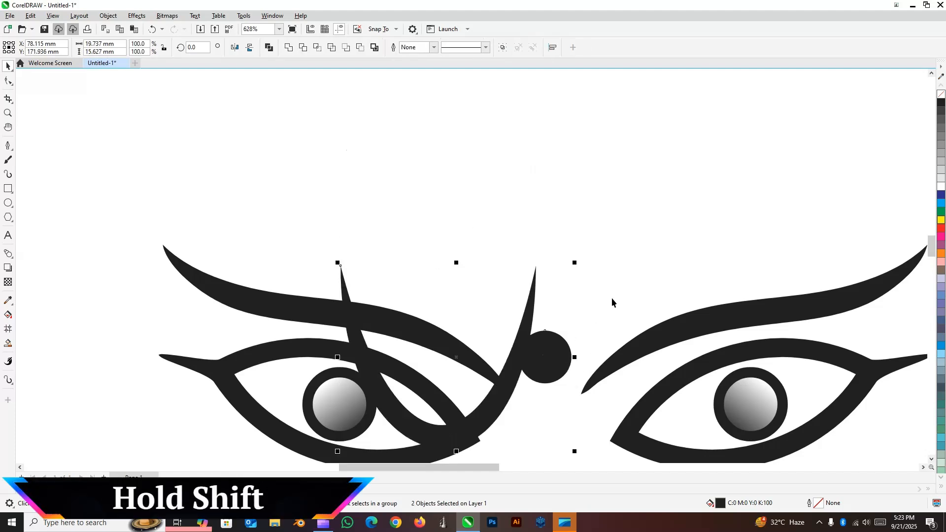
key(ctrl+z)
key(c)
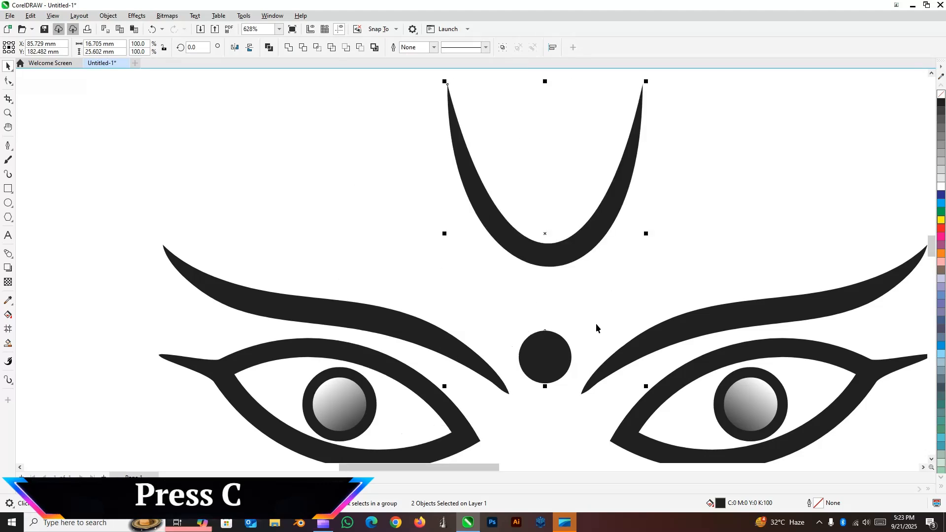
drag(562, 249, 561, 303)
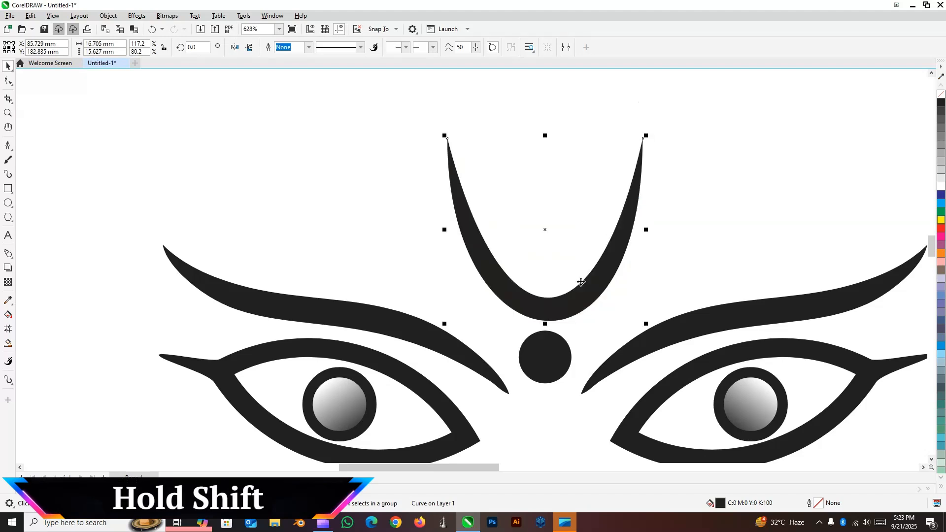
click(346, 202)
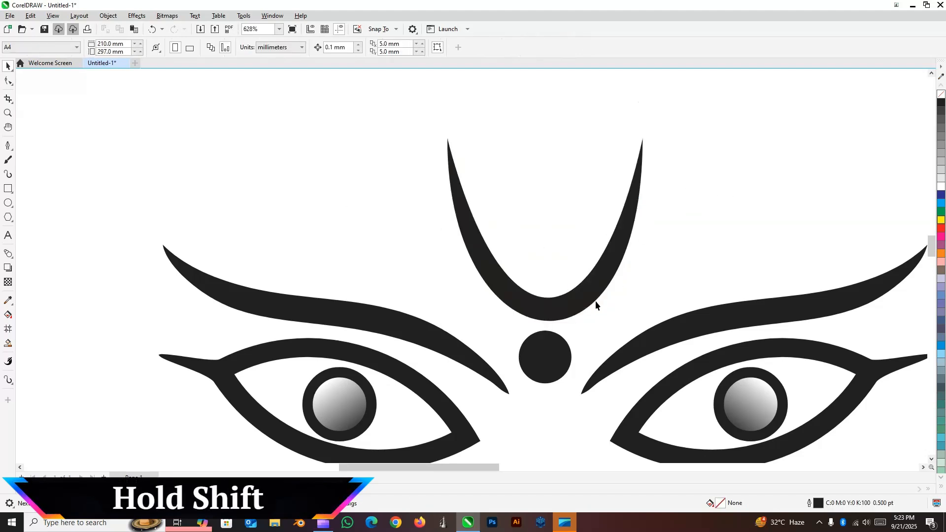
click(8, 203)
mouse_move(91, 108)
mouse_down()
mouse_move(184, 218)
mouse_move(206, 223)
mouse_up()
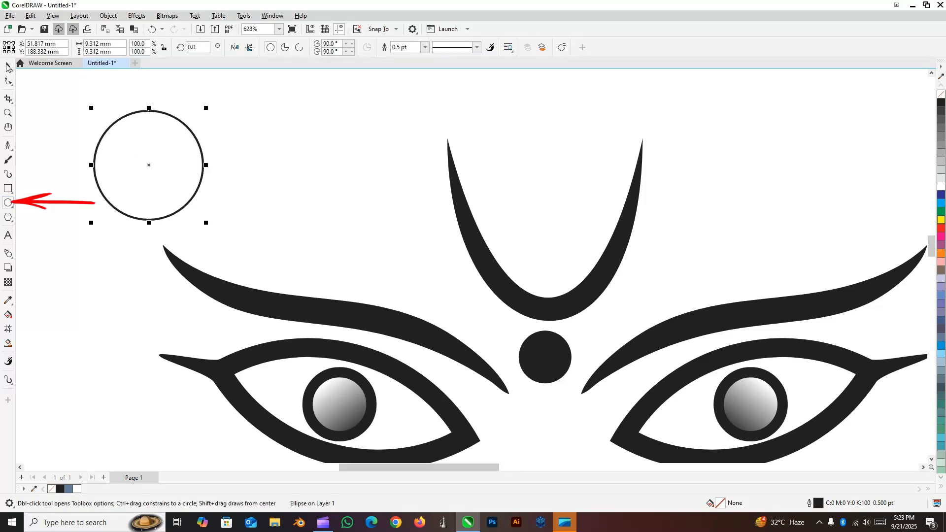
click(10, 69)
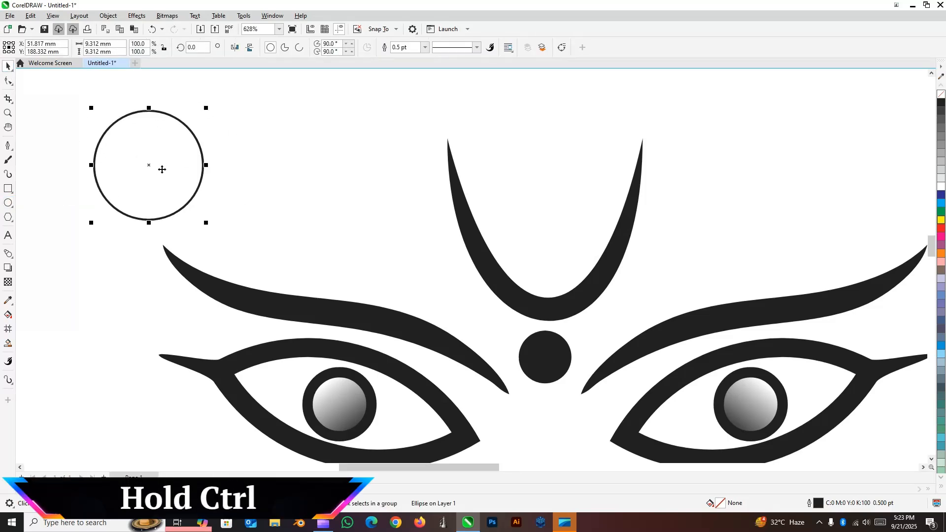
key(Delete)
Draw a circle about 10.1 mm in diameter above the left eyebrow, add a partly overlapping copy to its left, and select both circles
click(8, 203)
drag(199, 93, 321, 216)
key(space)
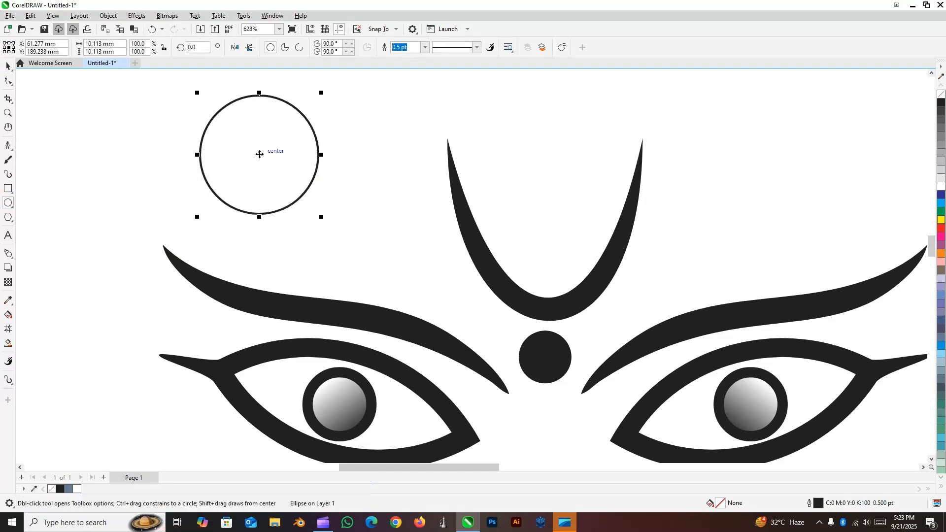
drag(271, 152, 64, 117)
click(392, 268)
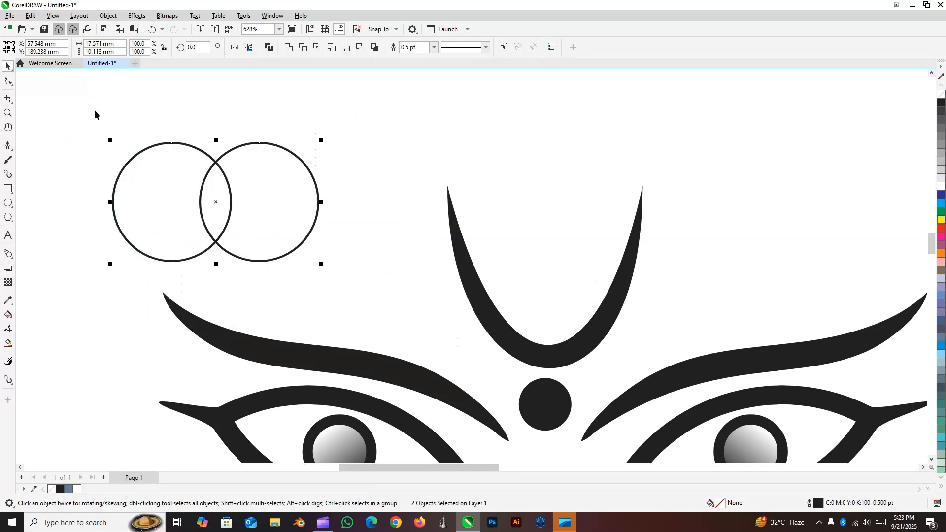
Create a lens shape from the intersection of the two circles and delete both original circles
click(319, 47)
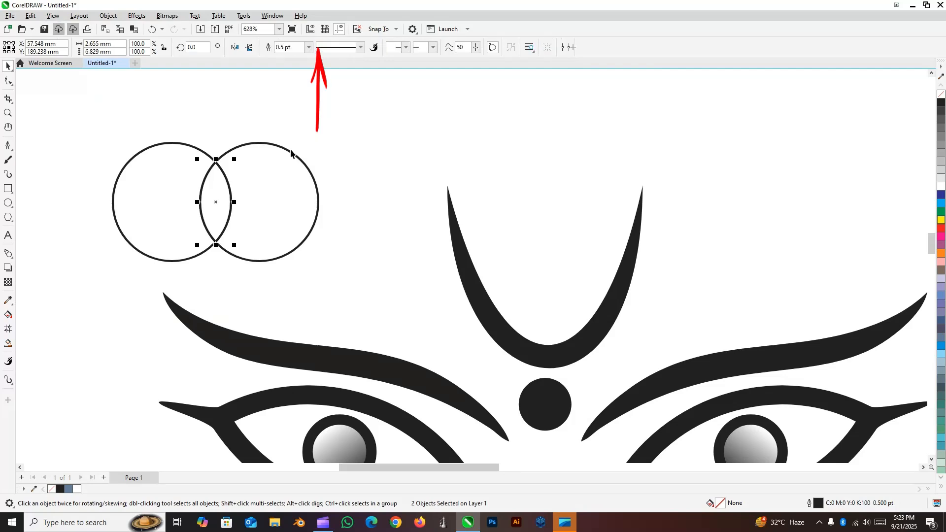
click(276, 147)
key(Delete)
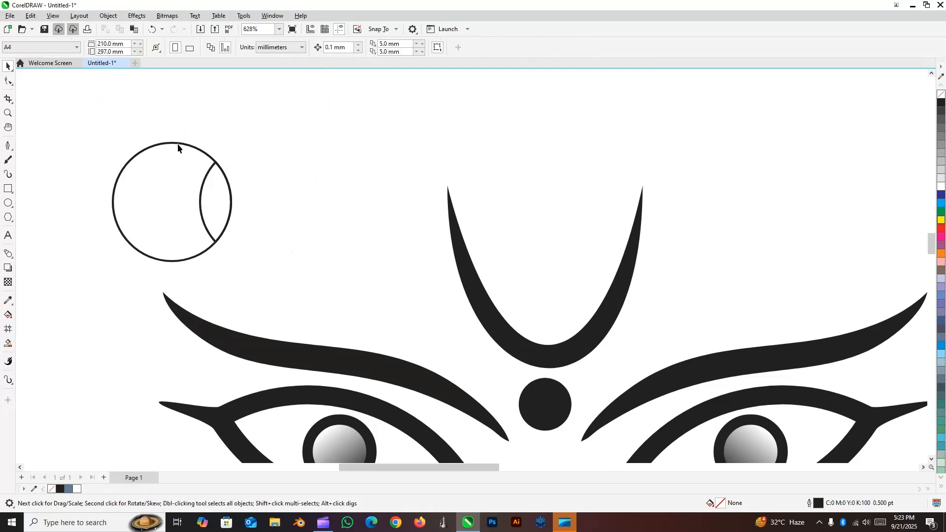
click(185, 162)
key(Delete)
Enlarge the lens to about 4.4 by 11.2 mm and centre it horizontally inside the U-shaped forehead mark
click(209, 191)
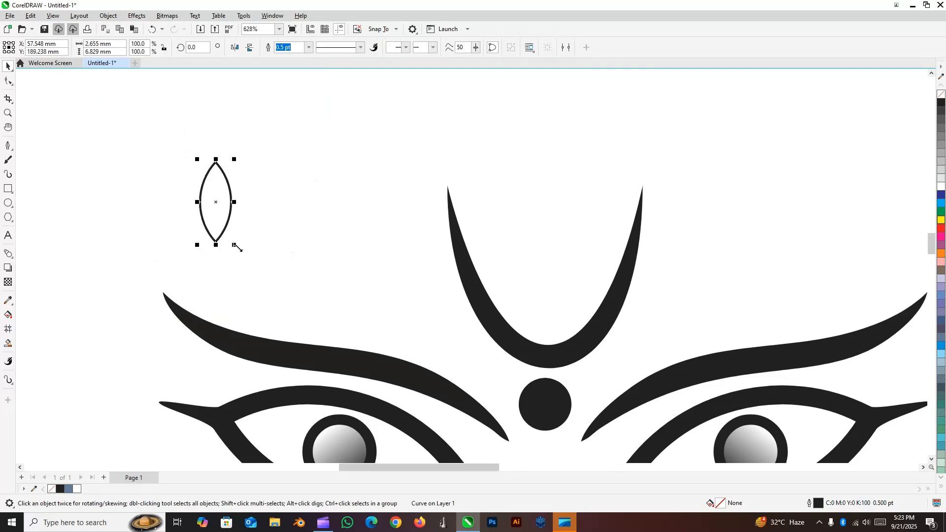
drag(238, 247, 266, 272)
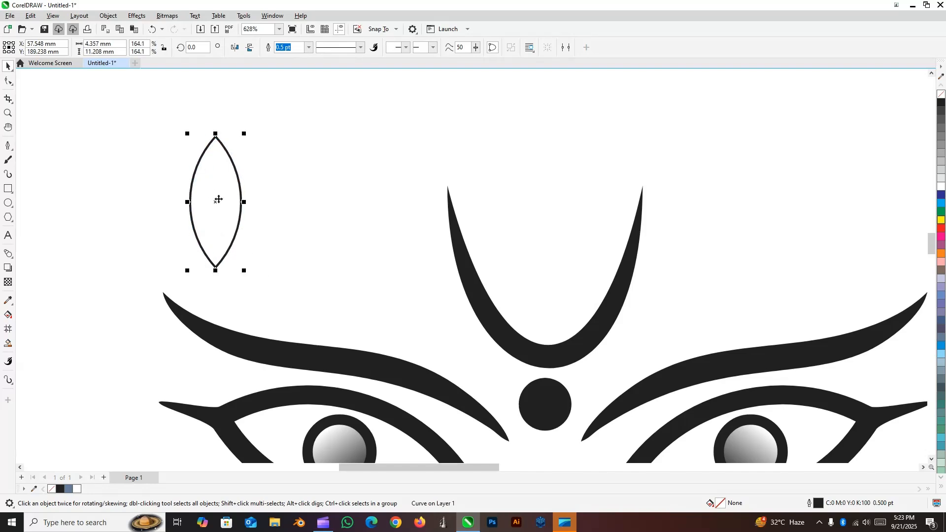
drag(219, 199, 552, 259)
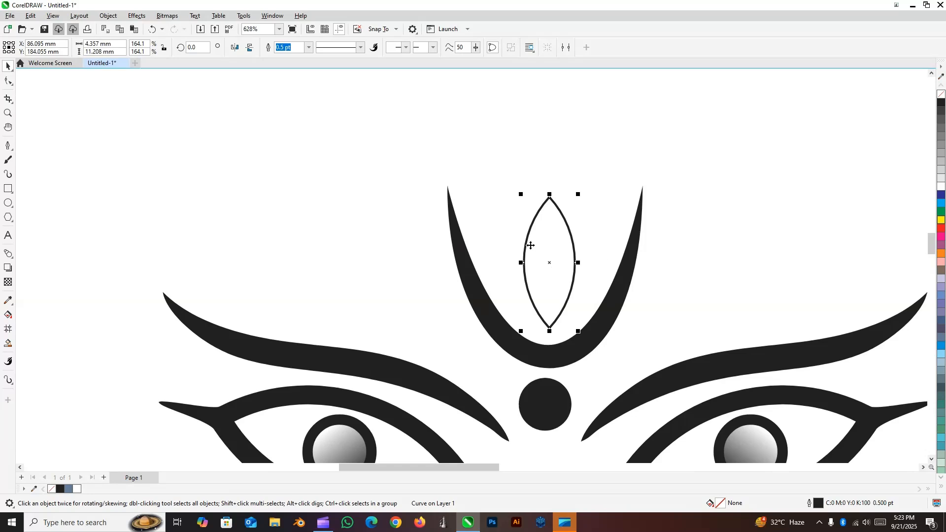
shift+click(625, 276)
key(e)
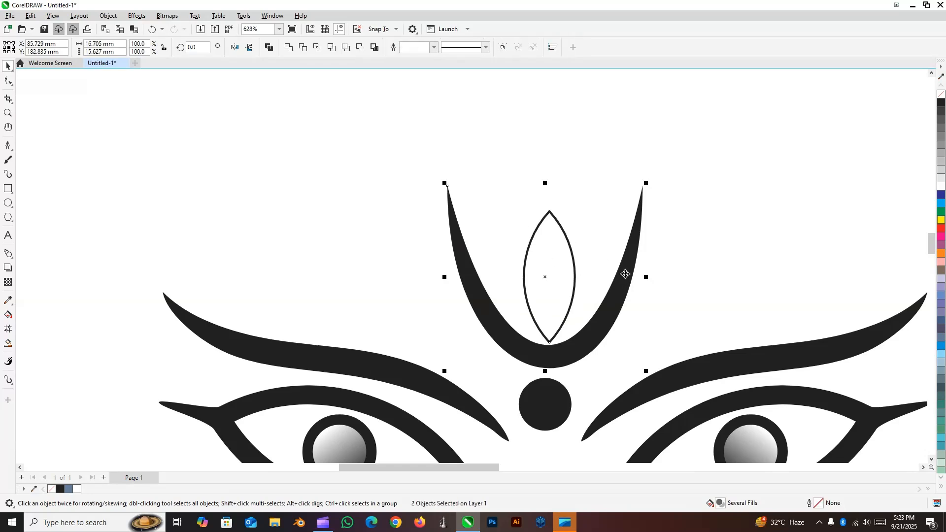
key(c)
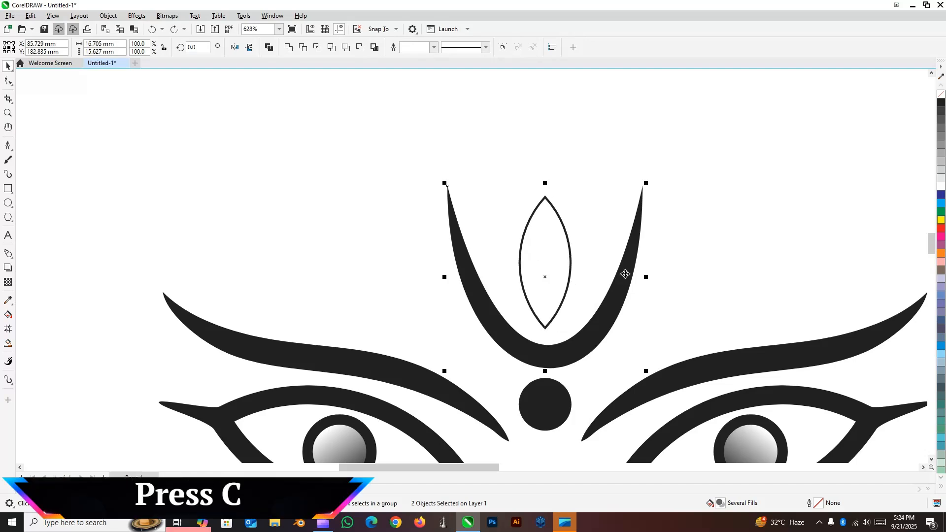
Widen the lens symmetrically to about 5.9 mm, keeping its height
click(717, 254)
click(560, 260)
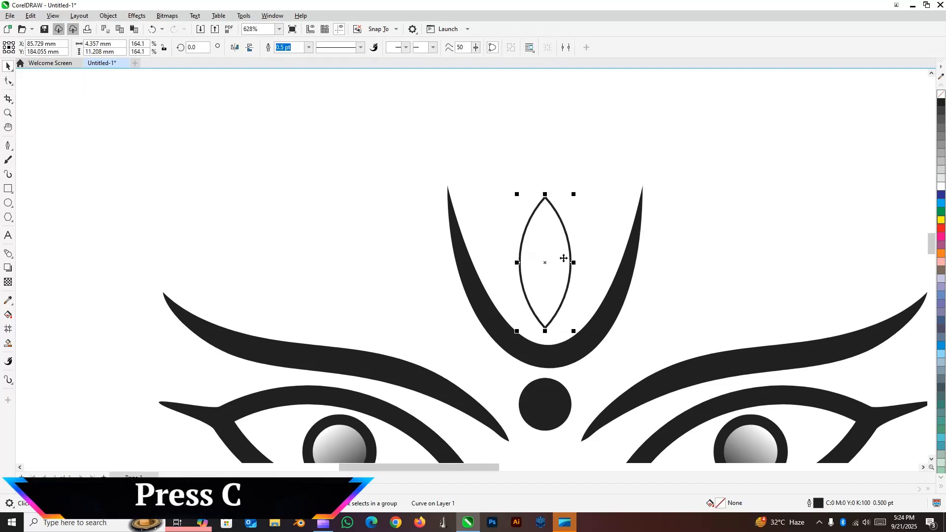
drag(574, 263, 584, 263)
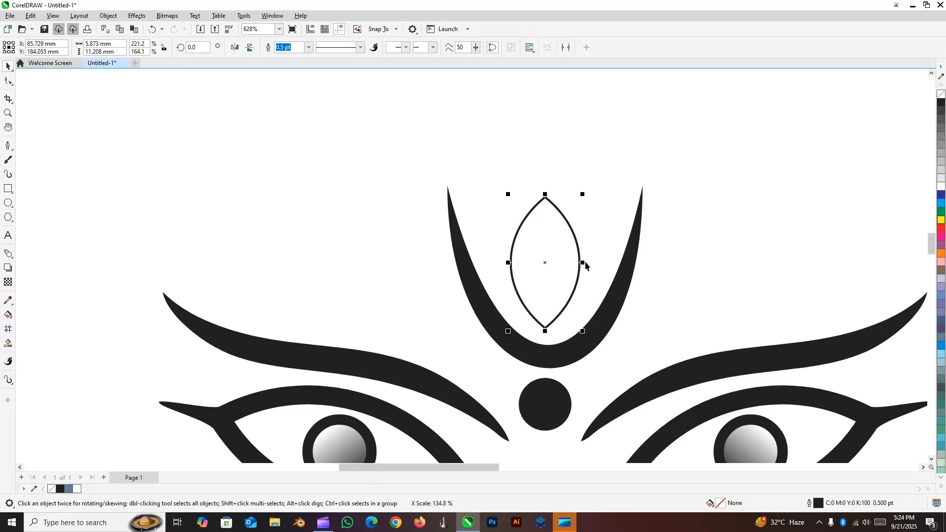
Try to round the lens's upper tip with a symmetrical node, shorten its handles and adjust the left side's curve
click(6, 82)
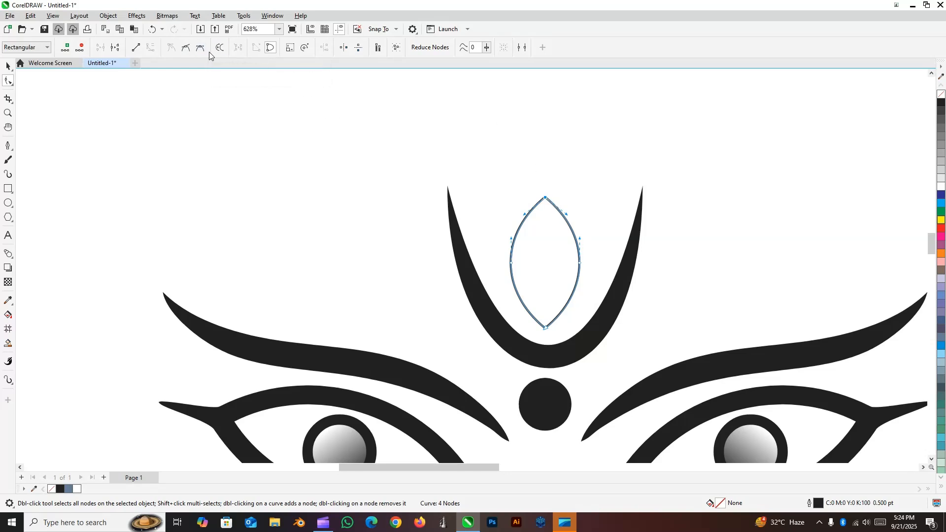
click(203, 48)
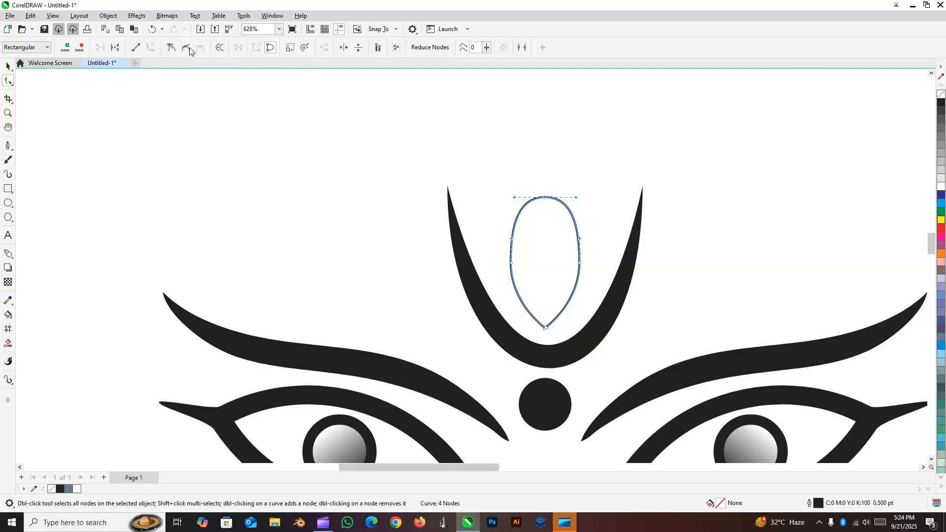
scroll(572, 204, up, 2)
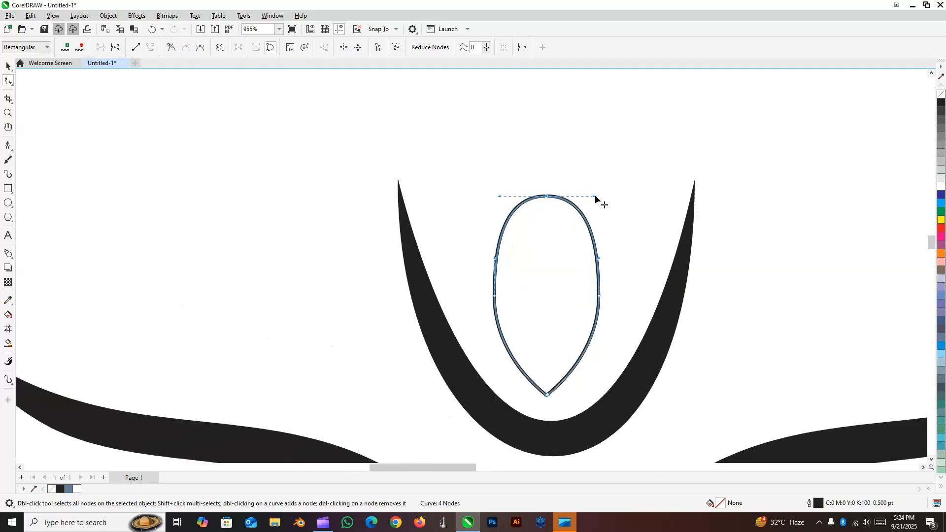
drag(595, 196, 581, 201)
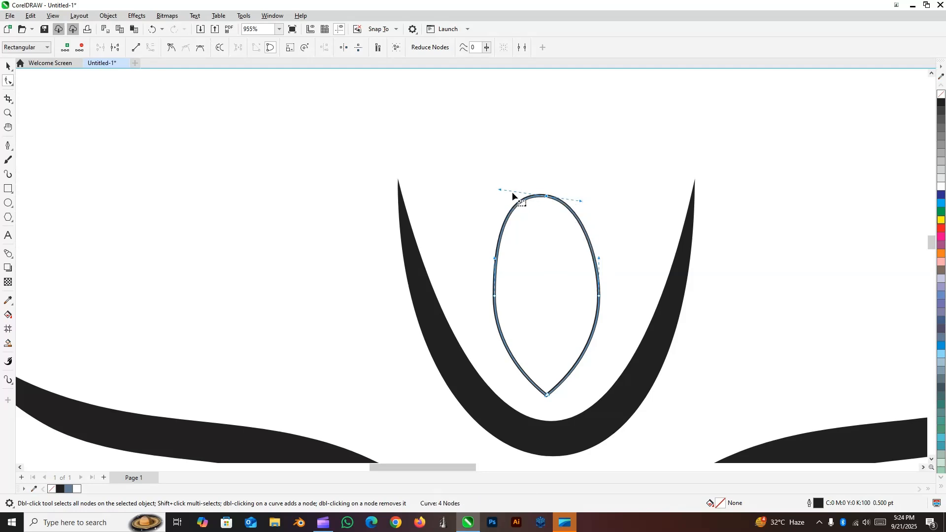
key(ctrl+z)
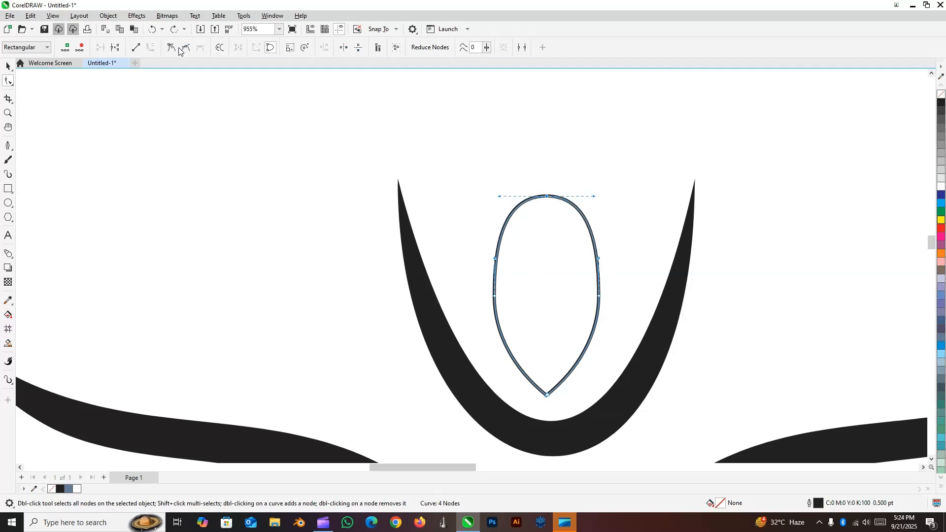
drag(496, 196, 505, 196)
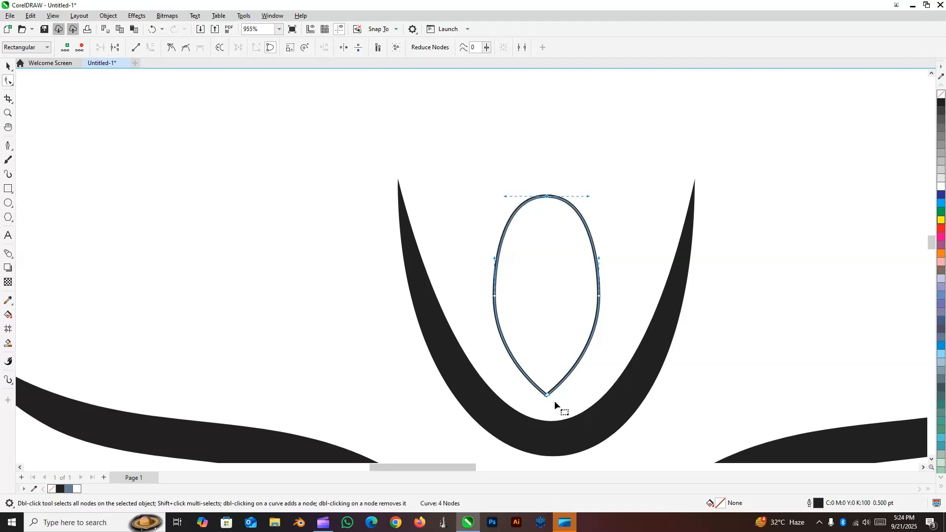
click(496, 295)
drag(494, 257, 503, 260)
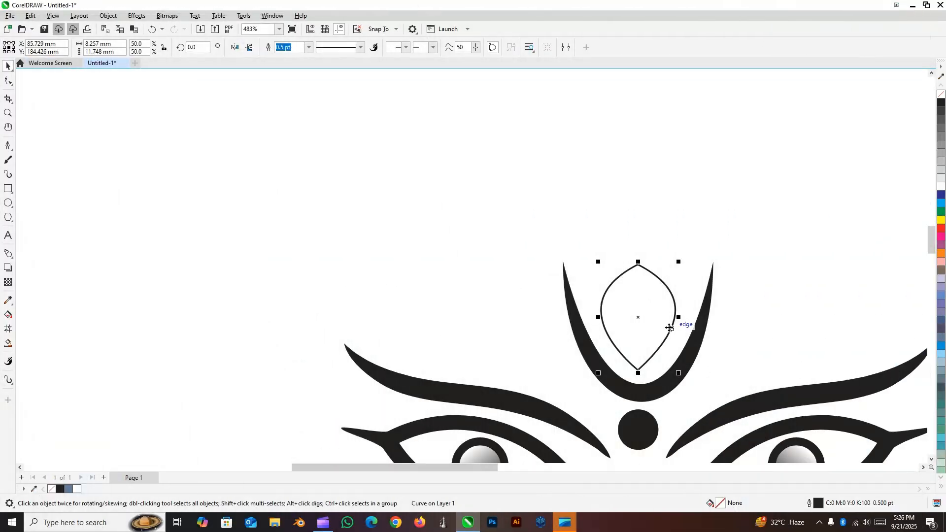
Narrow the petal outline to about 7.4 mm and add a smaller concentric copy of about 5.5 by 8.8 mm inside it
scroll(721, 340, up, 2)
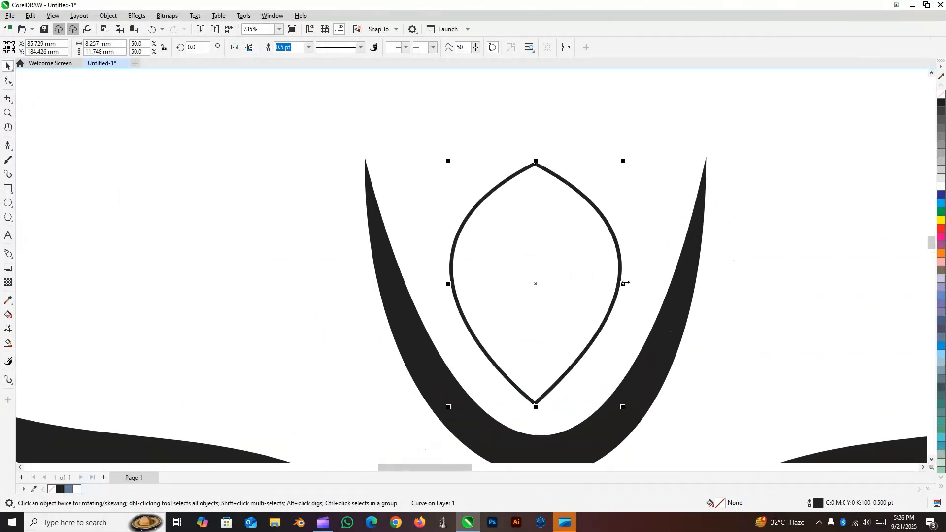
drag(625, 283, 613, 276)
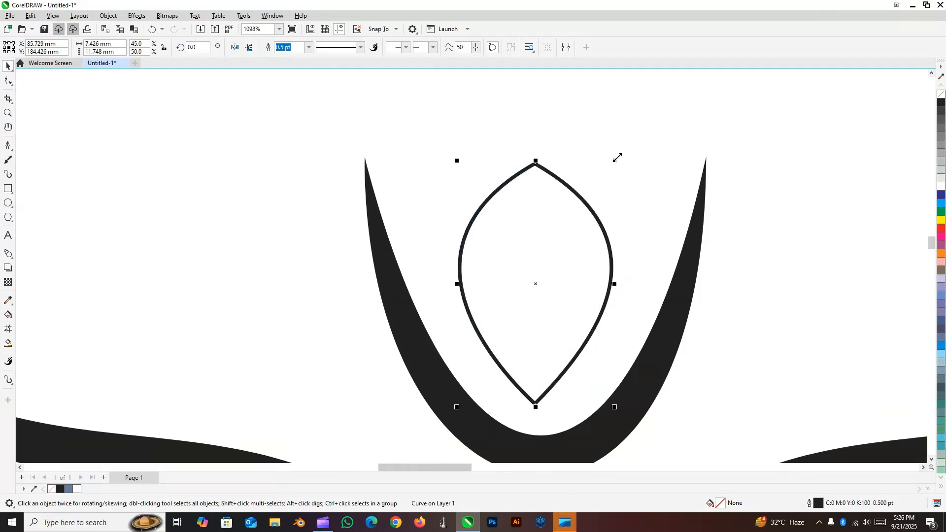
drag(617, 157, 598, 176)
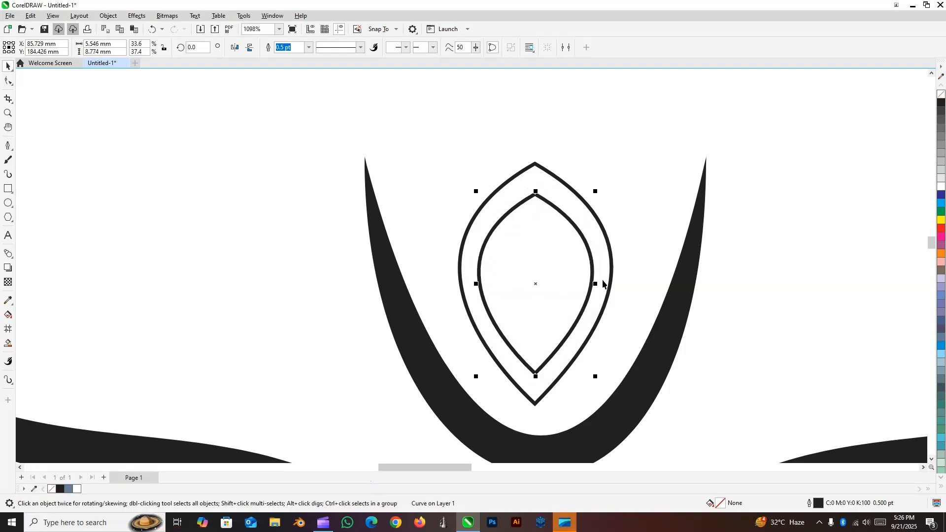
Smart-fill the band between the two petal outlines with blue-grey
click(7, 345)
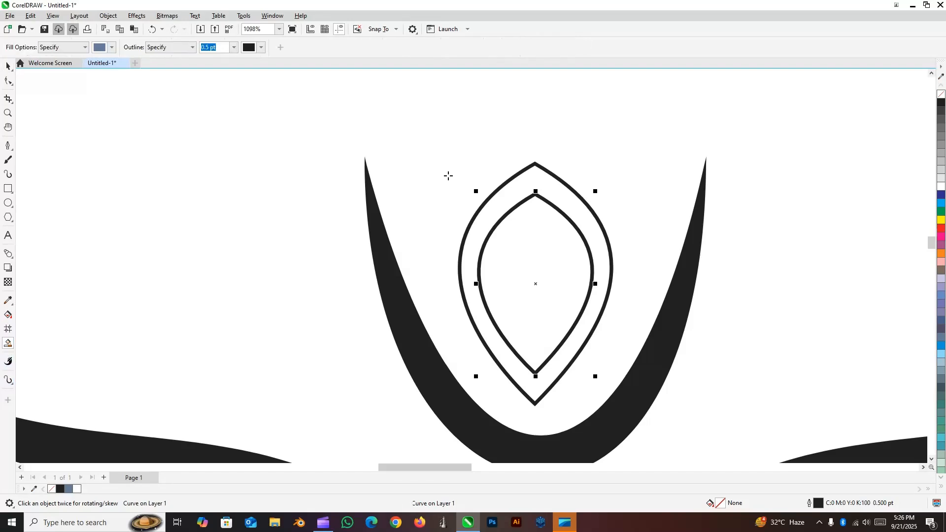
click(515, 182)
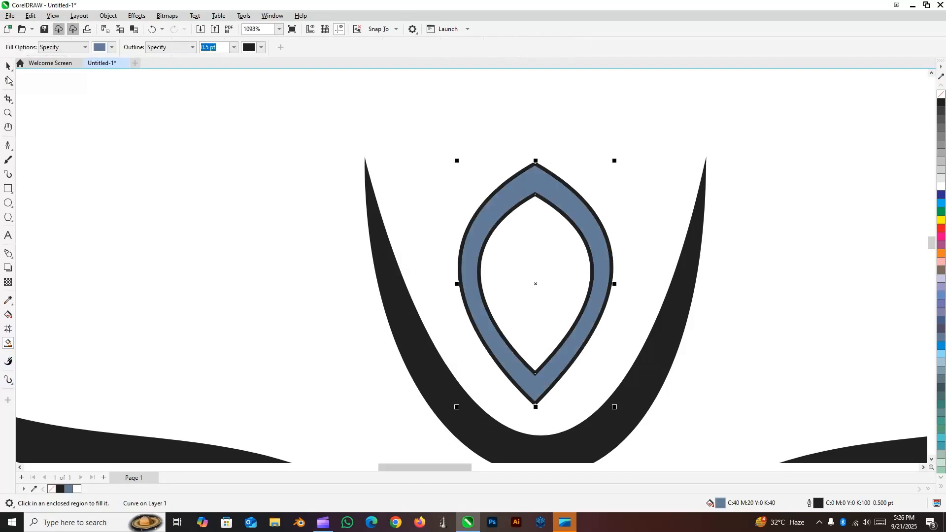
key(space)
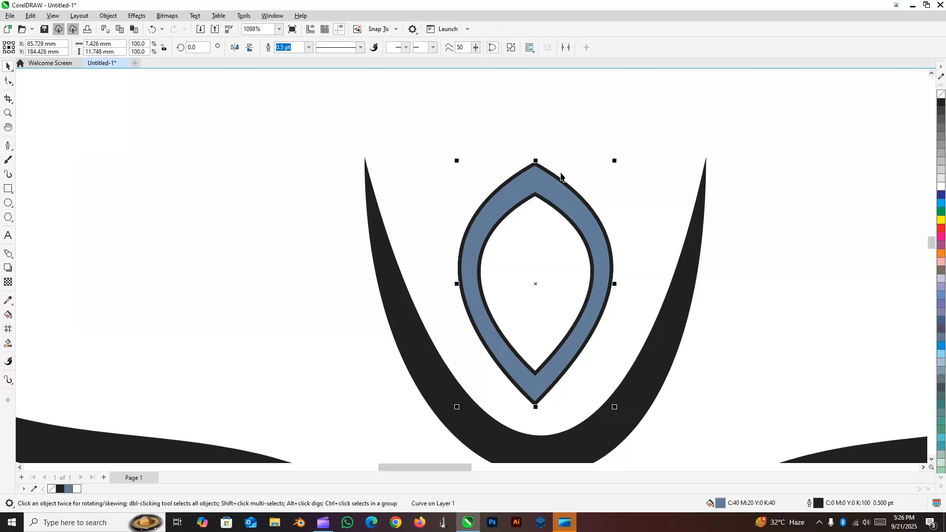
Remove the two original petal outlines and keep only the filled band between them
click(553, 174)
key(Delete)
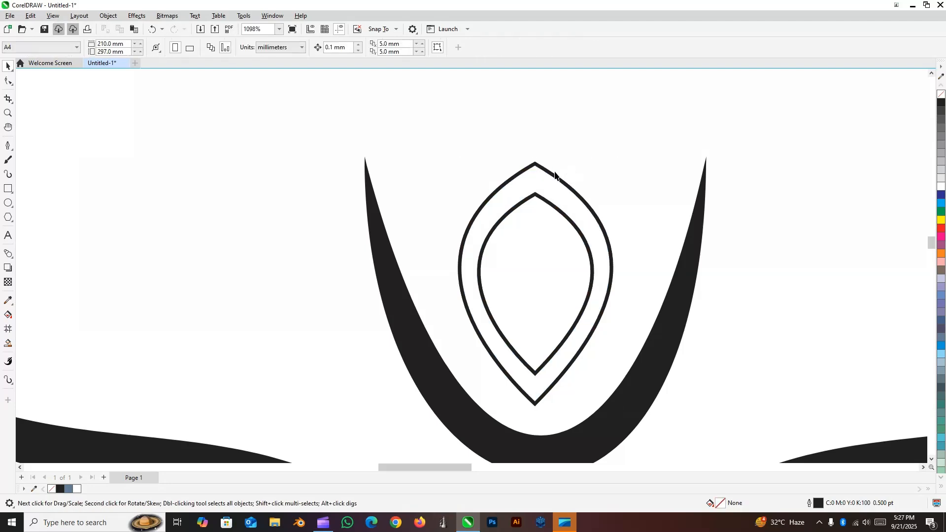
key(ctrl+z)
key(Delete)
click(547, 170)
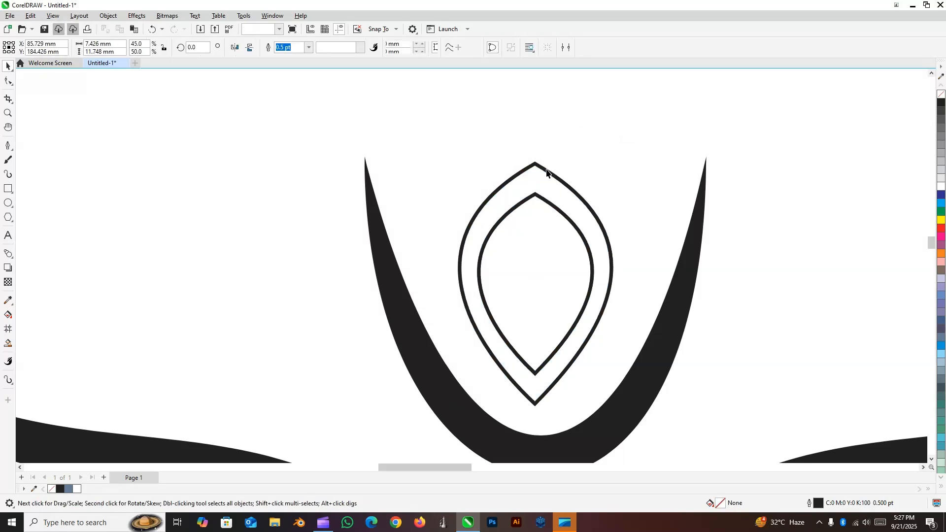
key(Delete)
click(545, 201)
key(Delete)
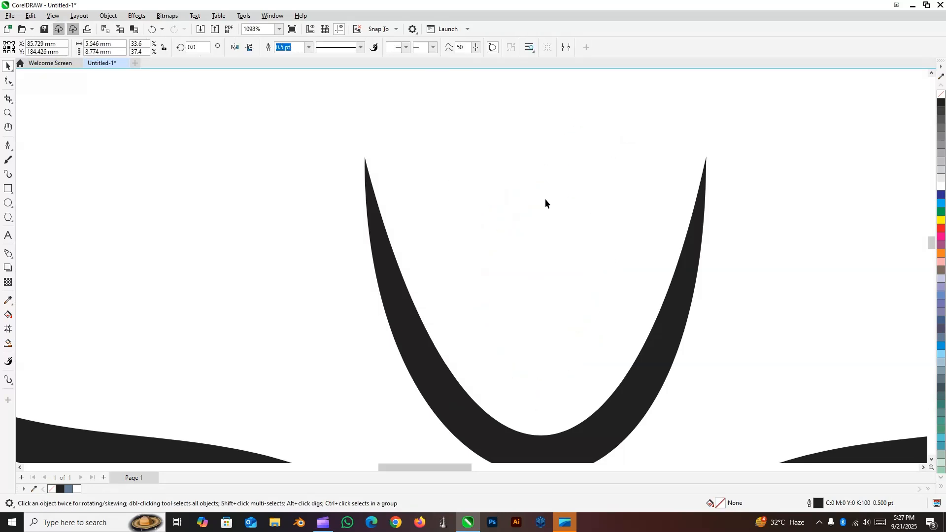
key(ctrl+z)
key(ctrl+z)
key(ctrl+z)
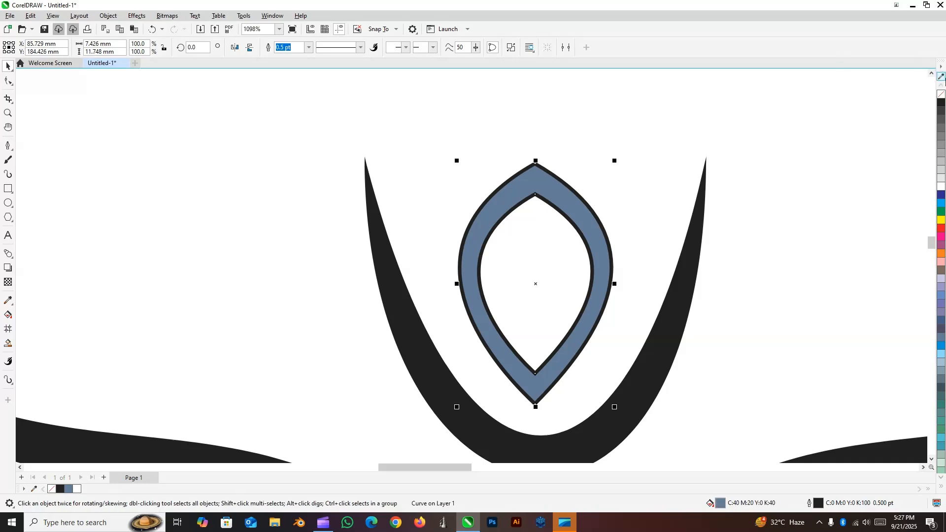
Remove the petal band's outline, fill it with black and enlarge it to about 8.5 by 13.5 mm
right_click(941, 98)
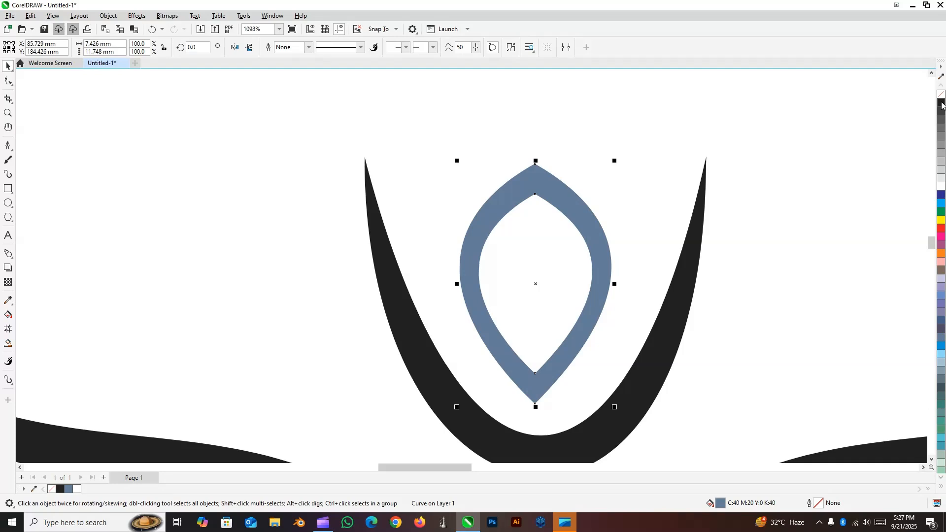
click(941, 102)
drag(615, 160, 642, 144)
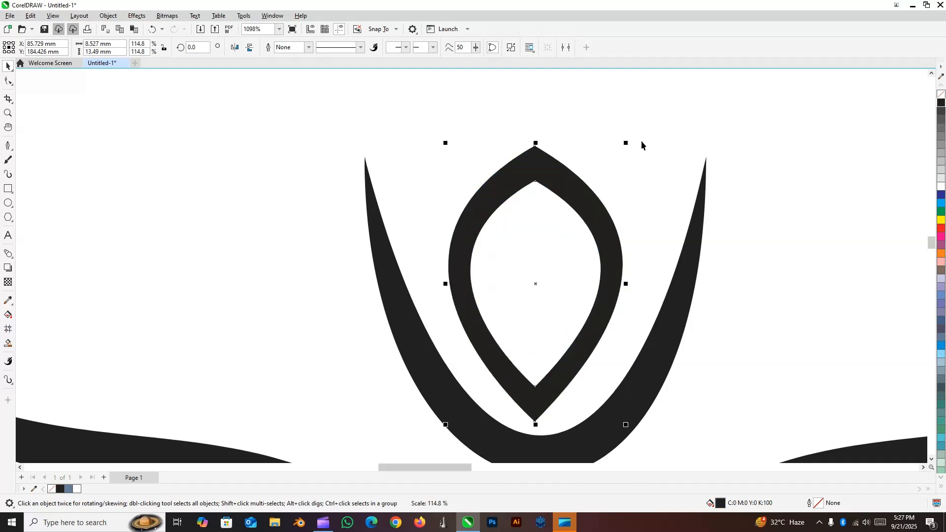
Align the black petal with the centre of the U-shaped mark and raise it clear of the U's lower curve
drag(572, 188, 575, 175)
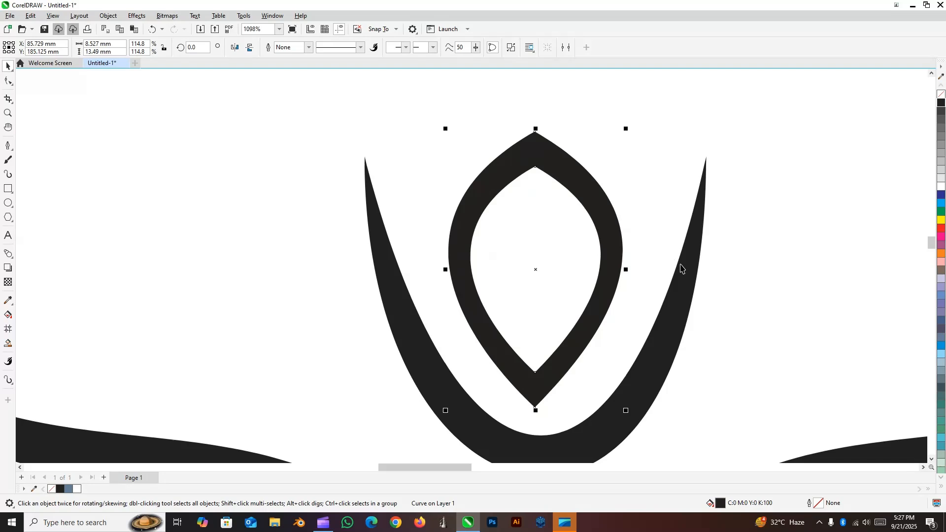
shift+click(681, 268)
key(e)
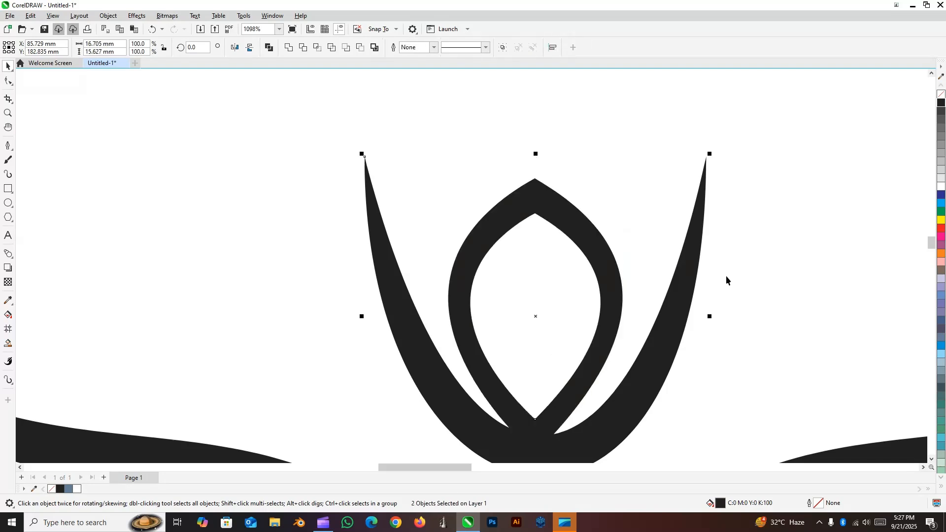
click(572, 259)
click(596, 264)
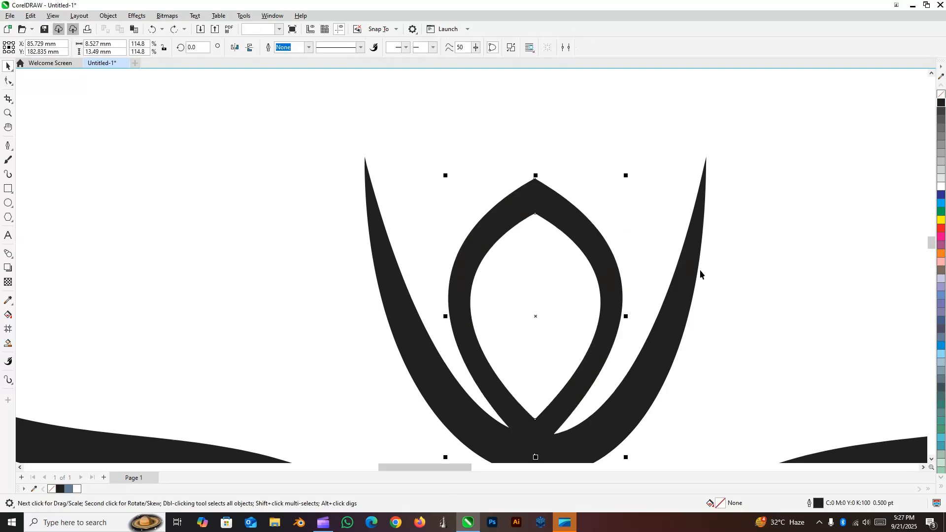
shift+click(694, 270)
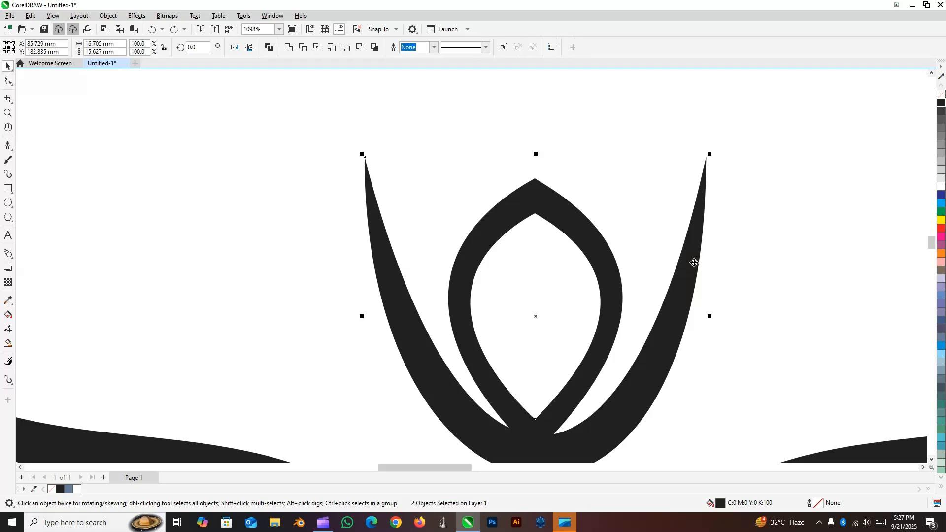
click(791, 243)
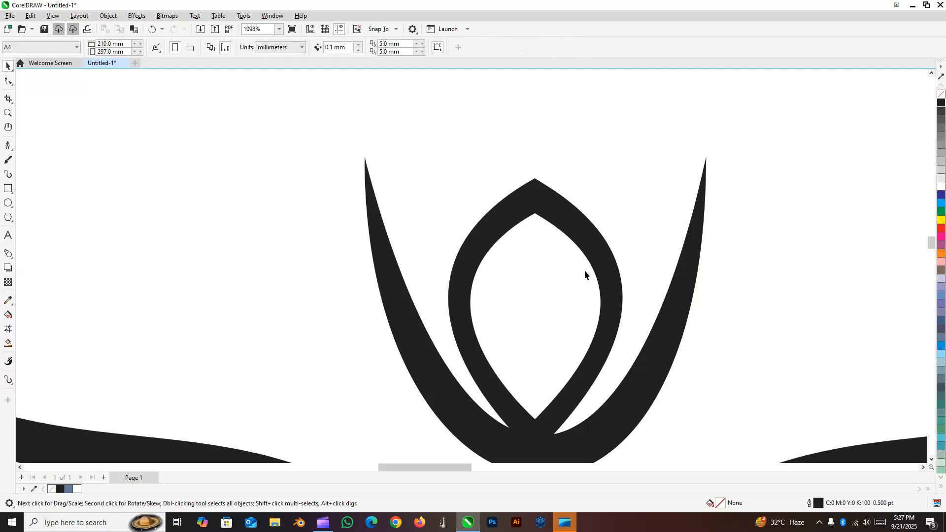
drag(587, 246, 588, 207)
click(714, 323)
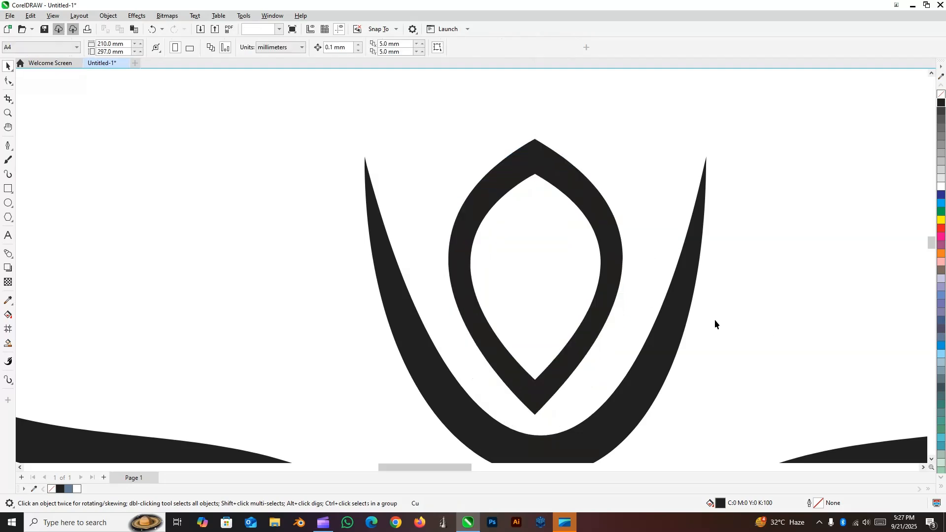
Shrink the black petal slightly about its centre inside the U-shaped mark
click(620, 286)
drag(628, 137, 618, 142)
click(750, 232)
Examine the finished face design at several magnifications and in full-screen preview
scroll(750, 232, down, 2)
scroll(751, 236, down, 5)
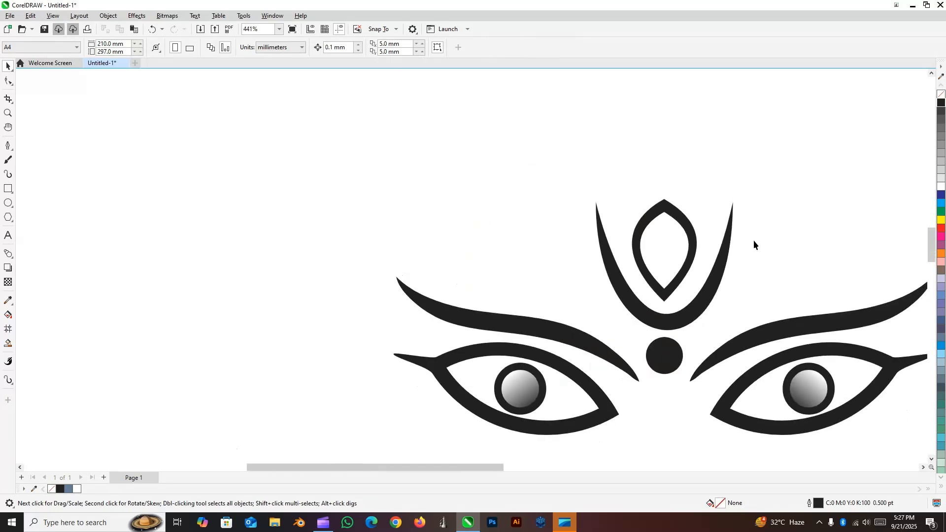
scroll(822, 277, up, 1)
scroll(821, 274, up, 5)
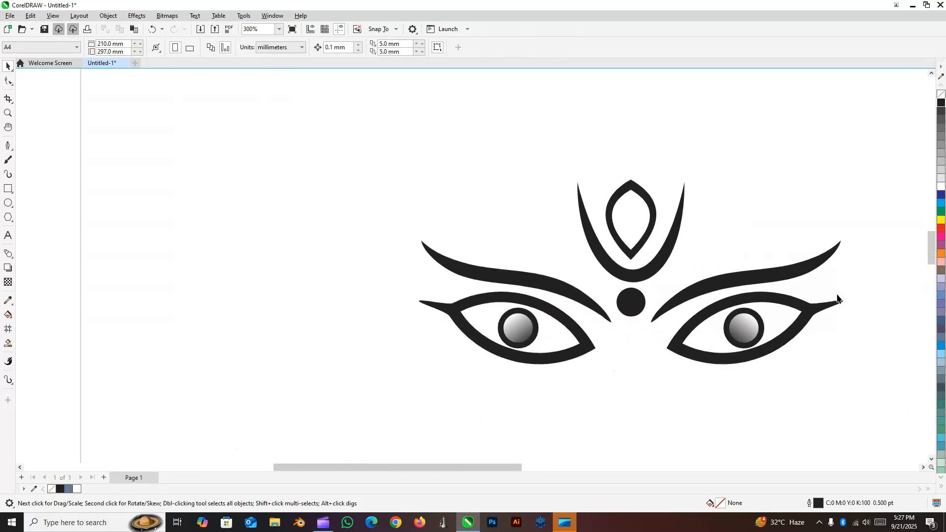
scroll(569, 229, up, 1)
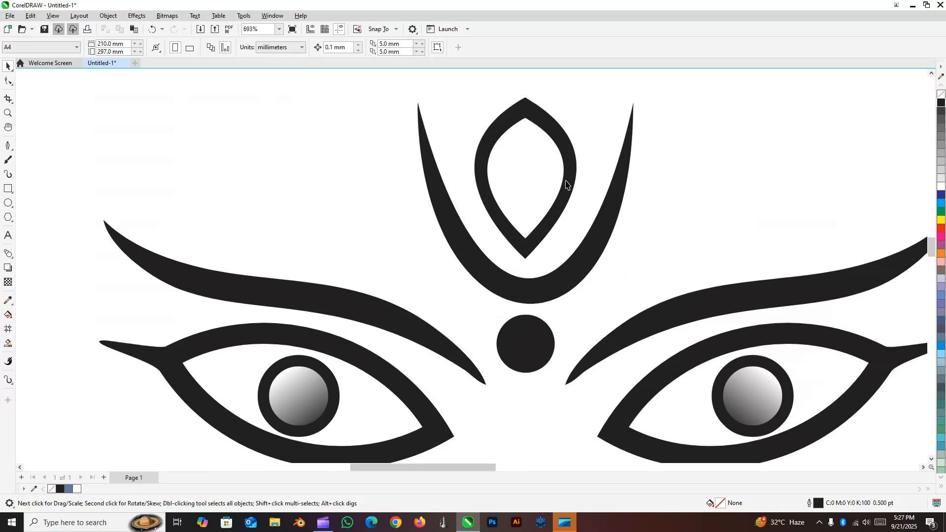
scroll(567, 185, down, 2)
scroll(648, 212, up, 2)
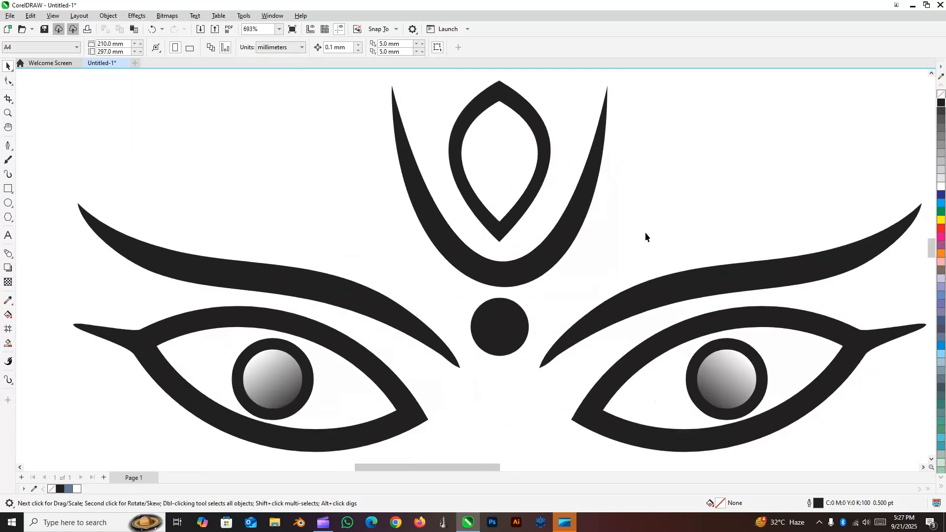
key(F4)
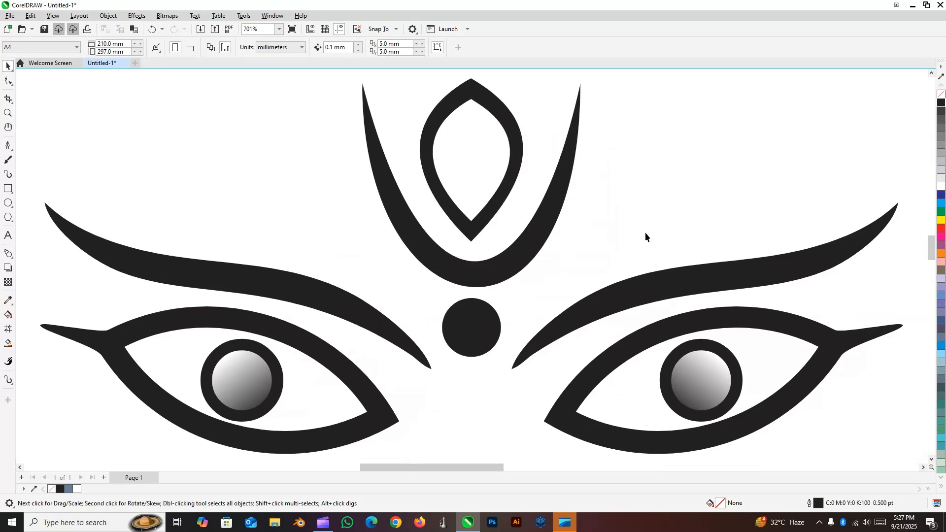
key(F9)
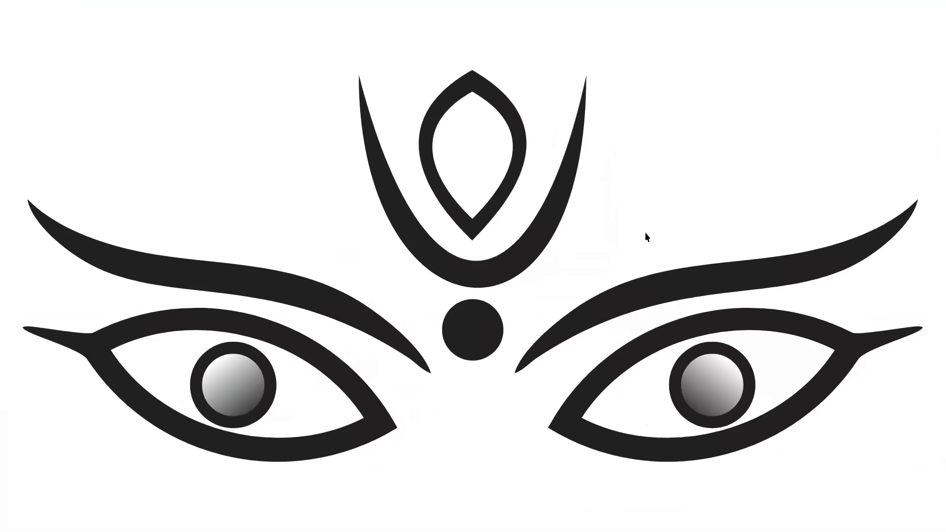